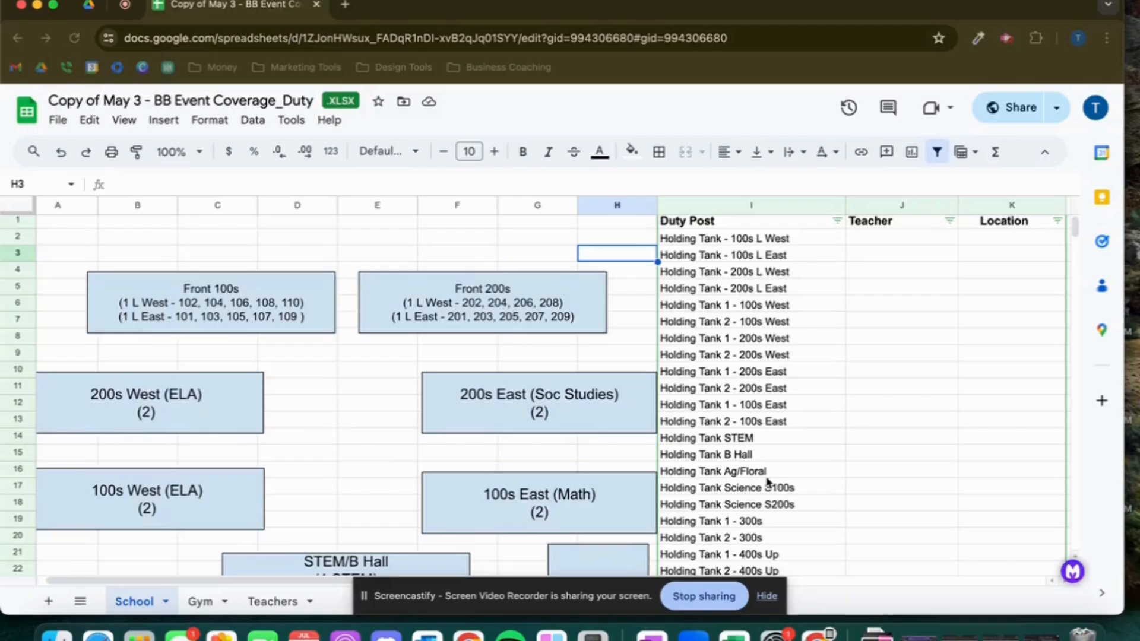
{"action": "left_click", "coordinate": [767, 598]}
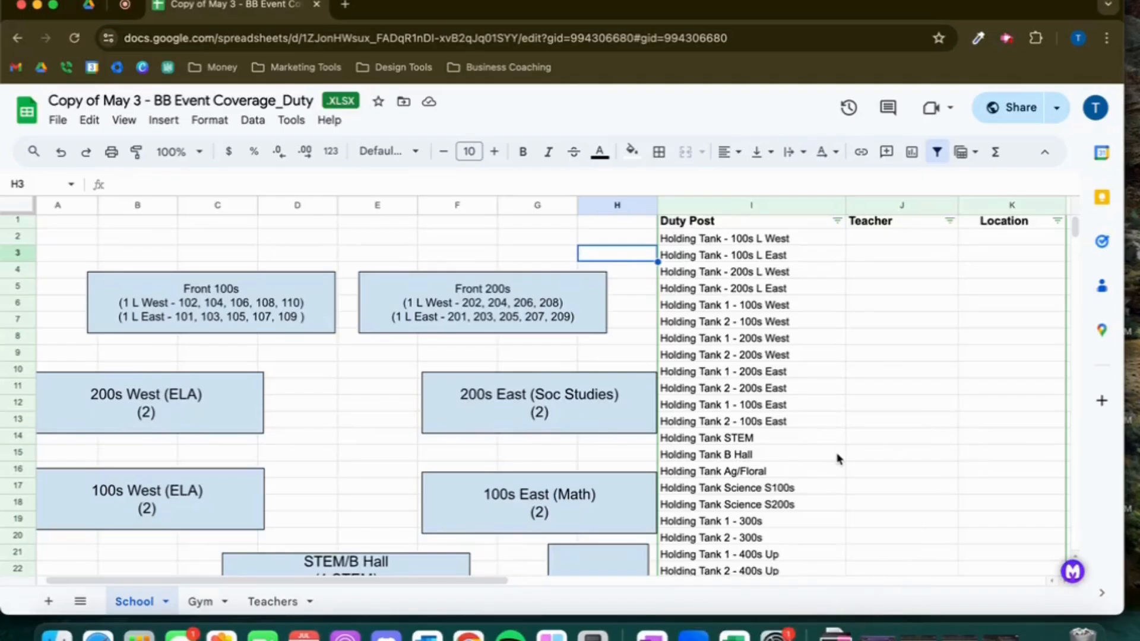
Review the School sheet's building map and scroll through the full Duty Post list with its Teacher and Location columns
{"action": "scroll", "coordinate": [839, 458], "scroll_direction": "down", "scroll_amount": 1}
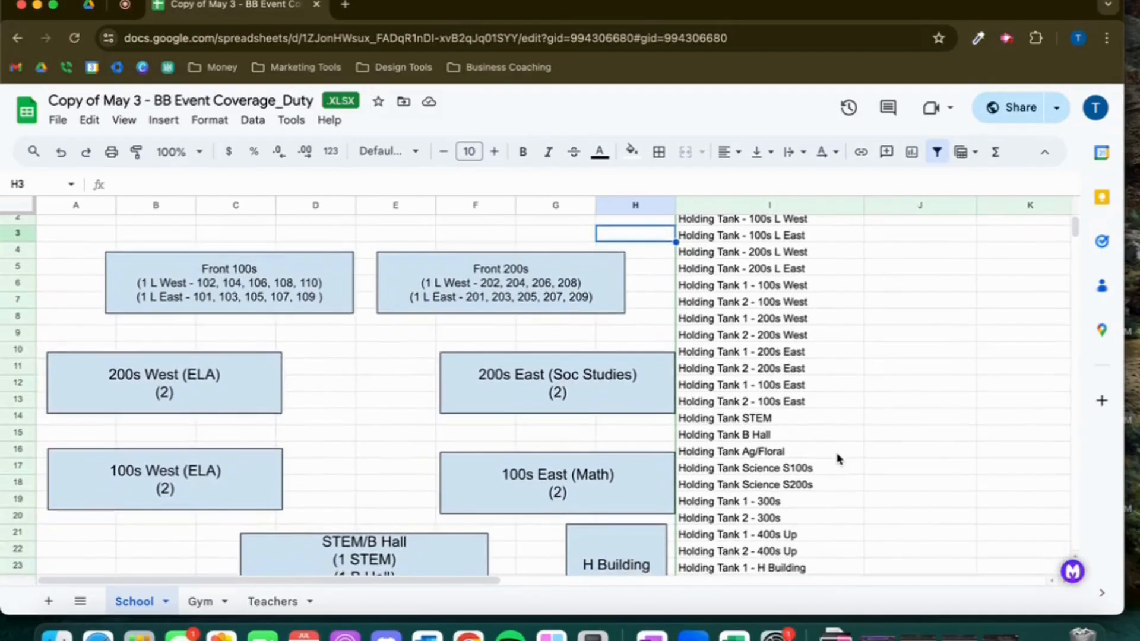
{"action": "scroll", "coordinate": [310, 429], "scroll_direction": "down", "scroll_amount": 1}
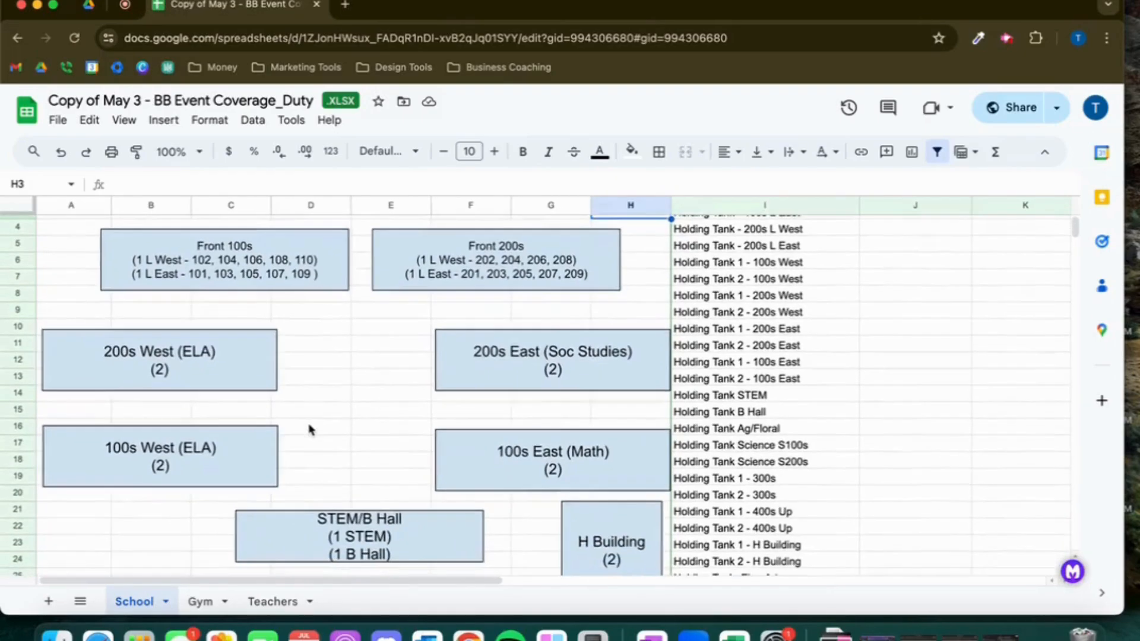
{"action": "scroll", "coordinate": [310, 428], "scroll_direction": "down", "scroll_amount": 4}
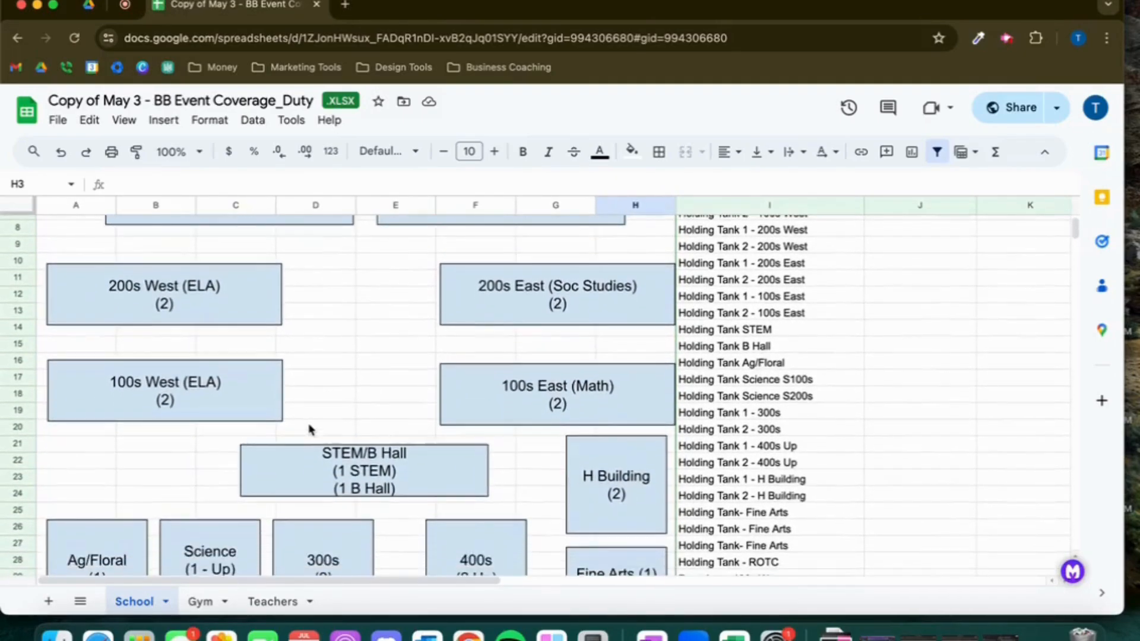
{"action": "scroll", "coordinate": [310, 429], "scroll_direction": "down", "scroll_amount": 3}
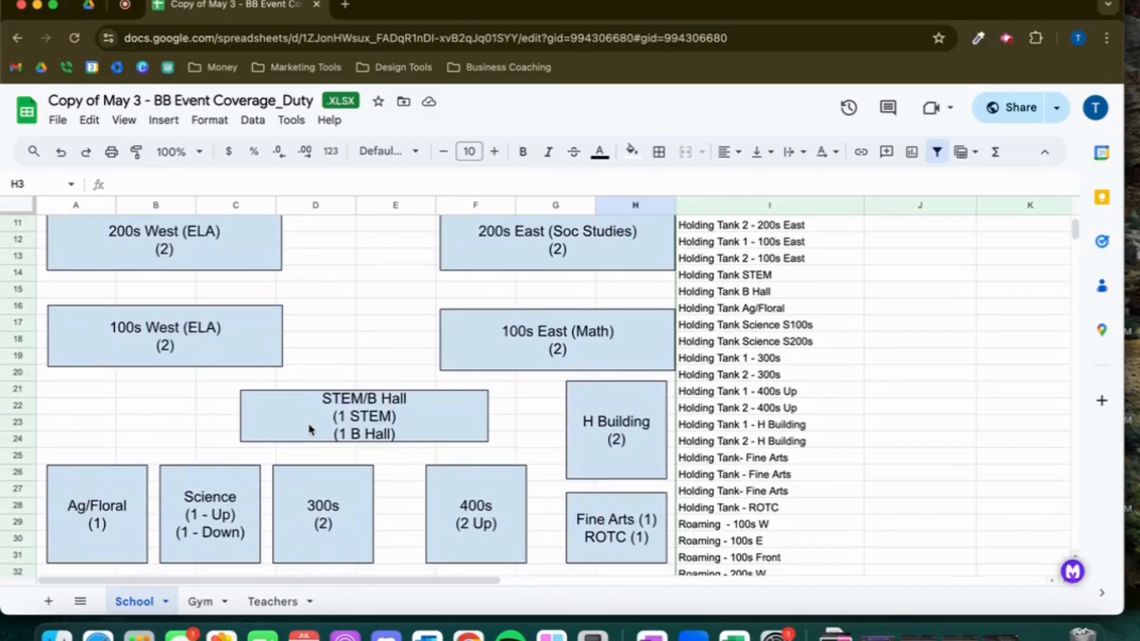
{"action": "scroll", "coordinate": [310, 428], "scroll_direction": "down", "scroll_amount": 5}
{"action": "scroll", "coordinate": [310, 428], "scroll_direction": "up", "scroll_amount": 15}
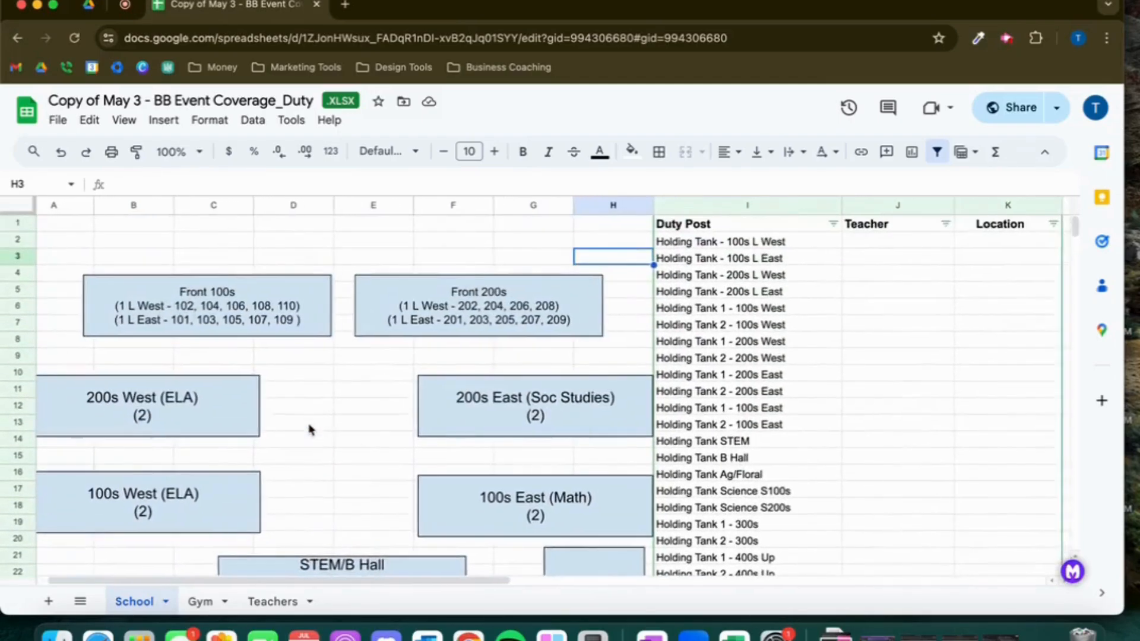
{"action": "scroll", "coordinate": [402, 419], "scroll_direction": "left", "scroll_amount": 2}
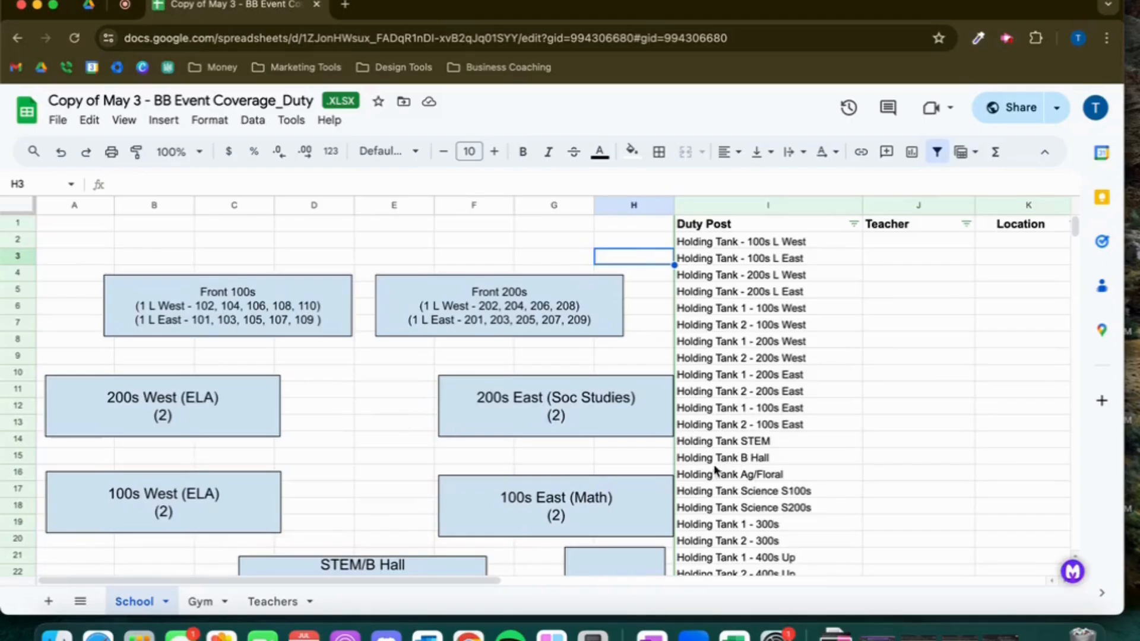
{"action": "scroll", "coordinate": [618, 503], "scroll_direction": "down", "scroll_amount": 5}
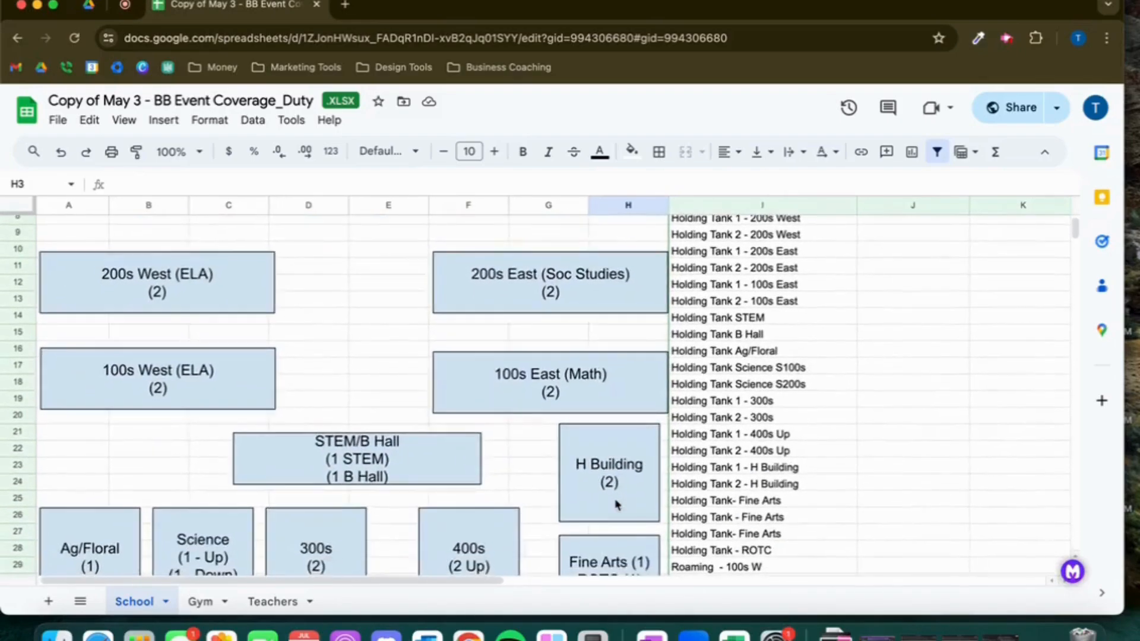
{"action": "scroll", "coordinate": [617, 503], "scroll_direction": "down", "scroll_amount": 1}
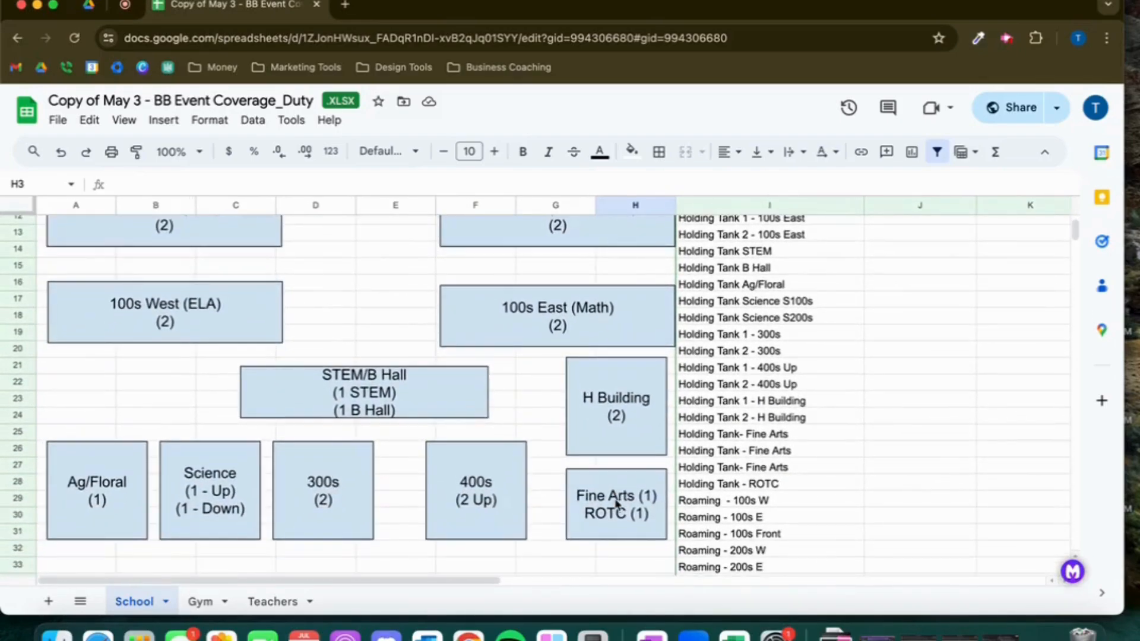
{"action": "scroll", "coordinate": [615, 503], "scroll_direction": "down", "scroll_amount": 3}
{"action": "scroll", "coordinate": [616, 503], "scroll_direction": "up", "scroll_amount": 10}
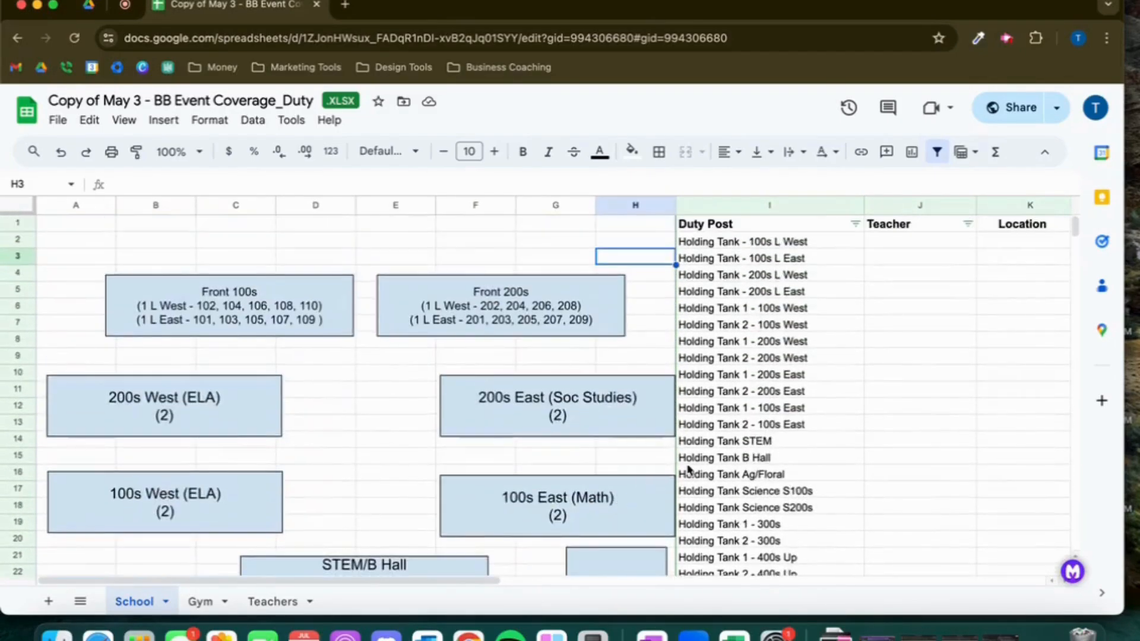
{"action": "scroll", "coordinate": [776, 502], "scroll_direction": "down", "scroll_amount": 2}
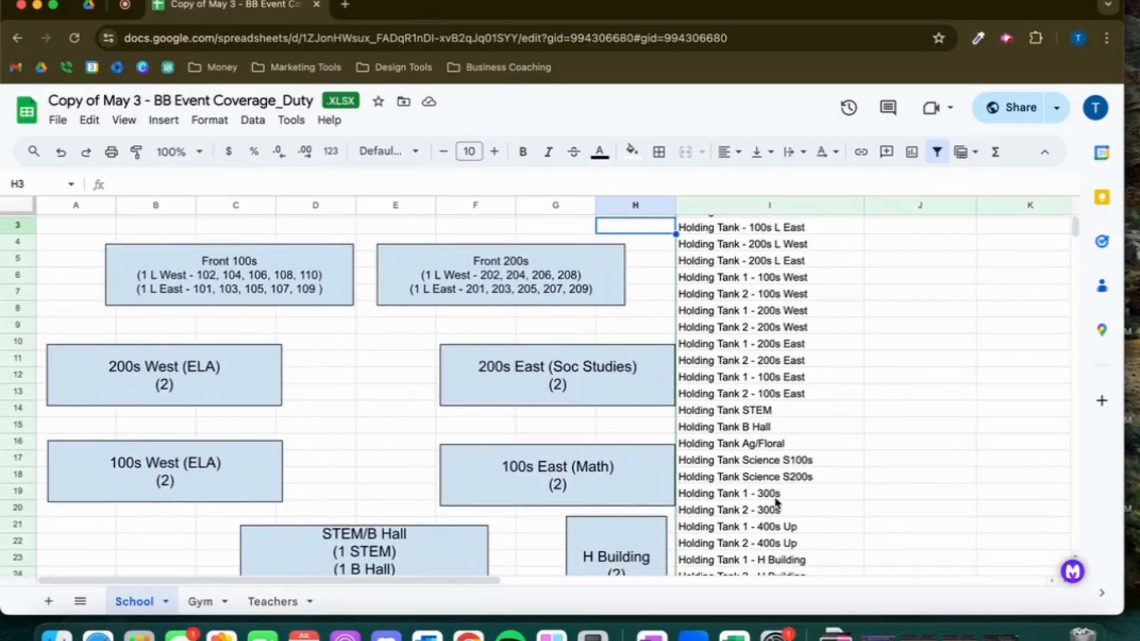
{"action": "scroll", "coordinate": [776, 503], "scroll_direction": "down", "scroll_amount": 2}
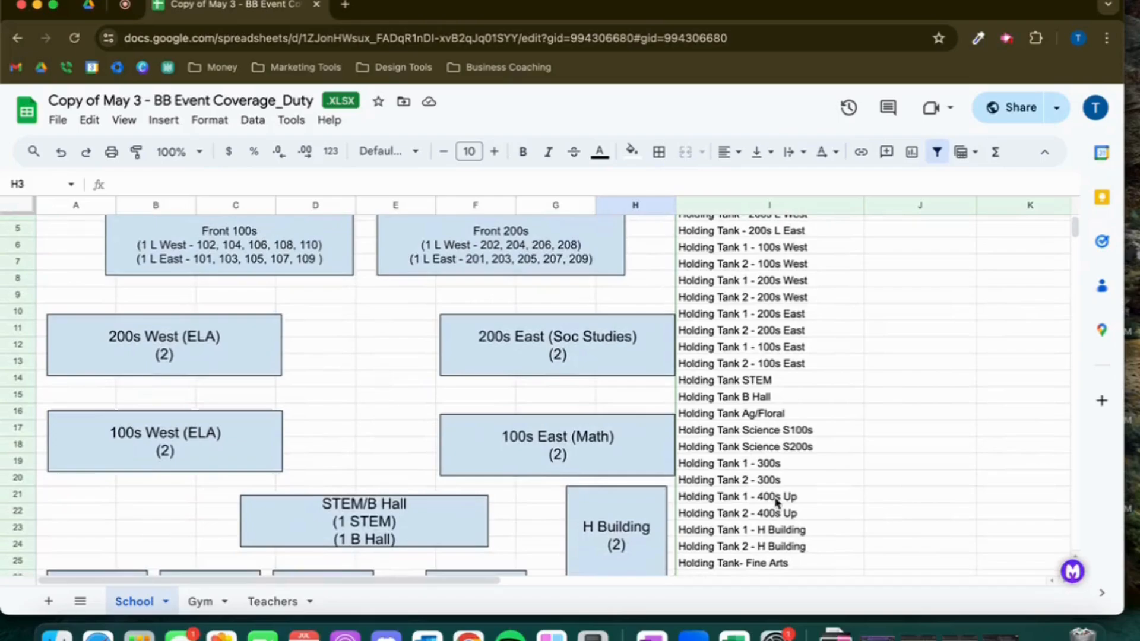
{"action": "scroll", "coordinate": [775, 503], "scroll_direction": "down", "scroll_amount": 6}
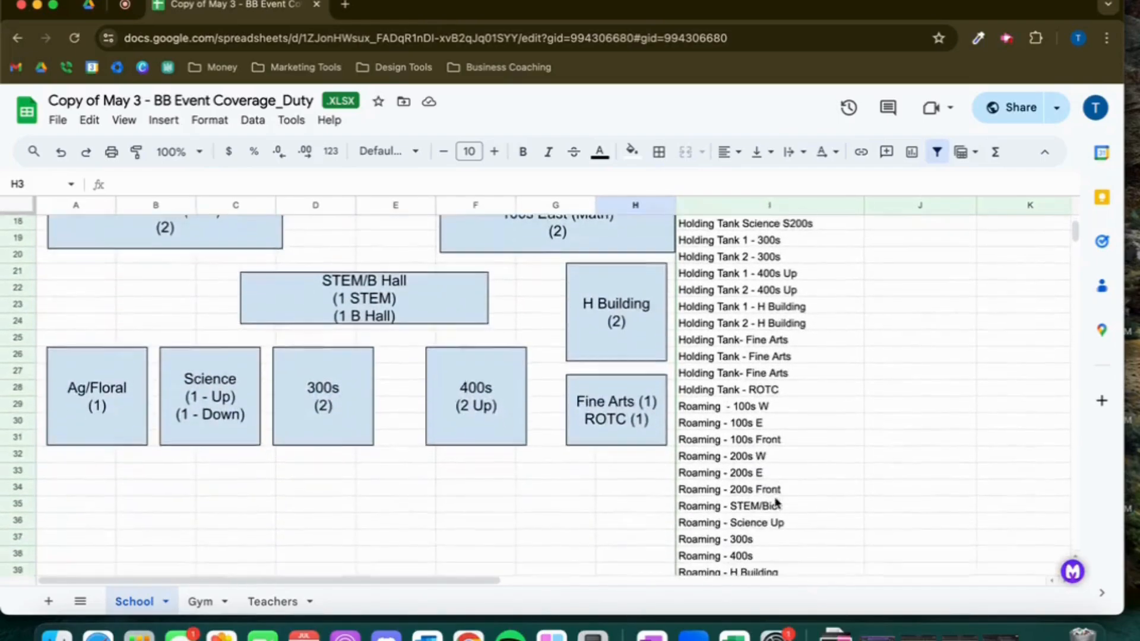
{"action": "scroll", "coordinate": [776, 503], "scroll_direction": "down", "scroll_amount": 4}
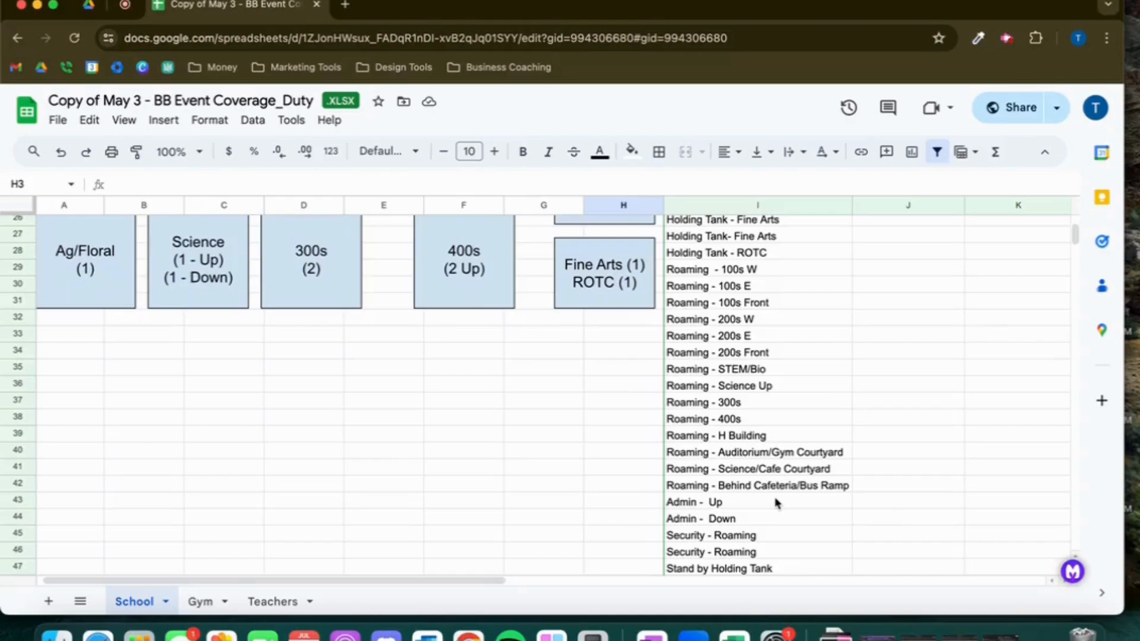
{"action": "scroll", "coordinate": [776, 503], "scroll_direction": "down", "scroll_amount": 7}
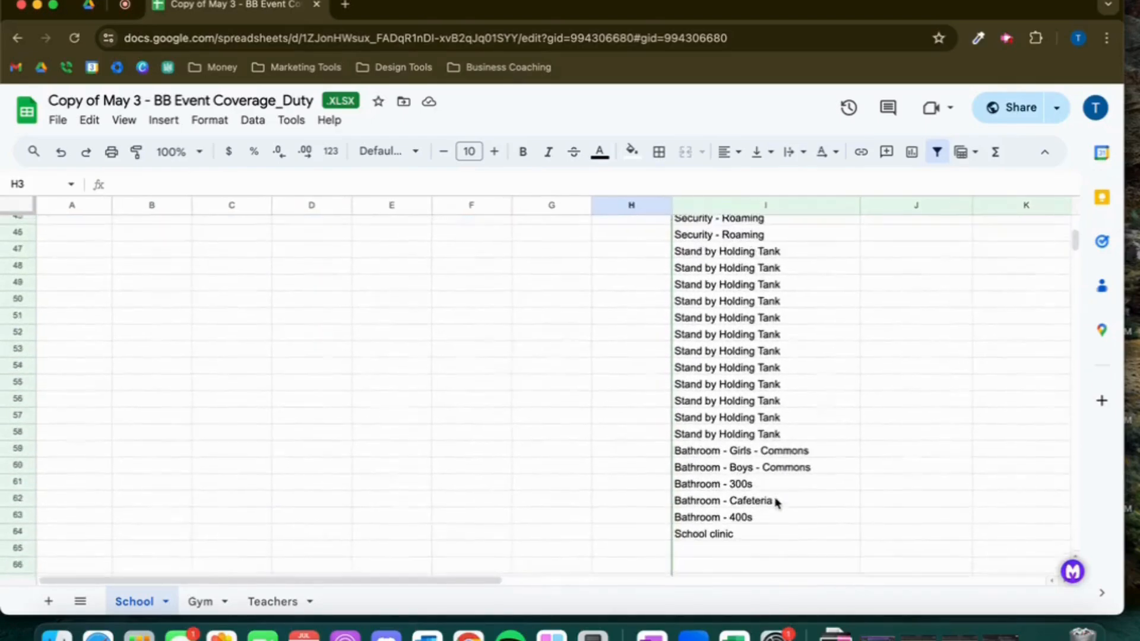
{"action": "scroll", "coordinate": [776, 502], "scroll_direction": "up", "scroll_amount": 2}
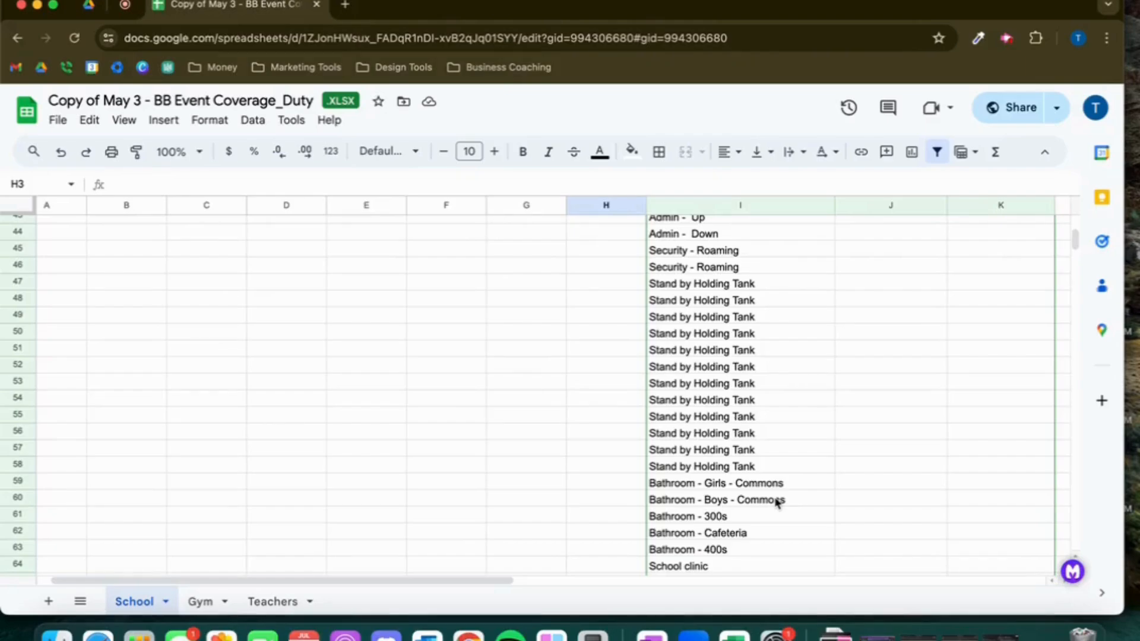
{"action": "scroll", "coordinate": [834, 477], "scroll_direction": "down", "scroll_amount": 3}
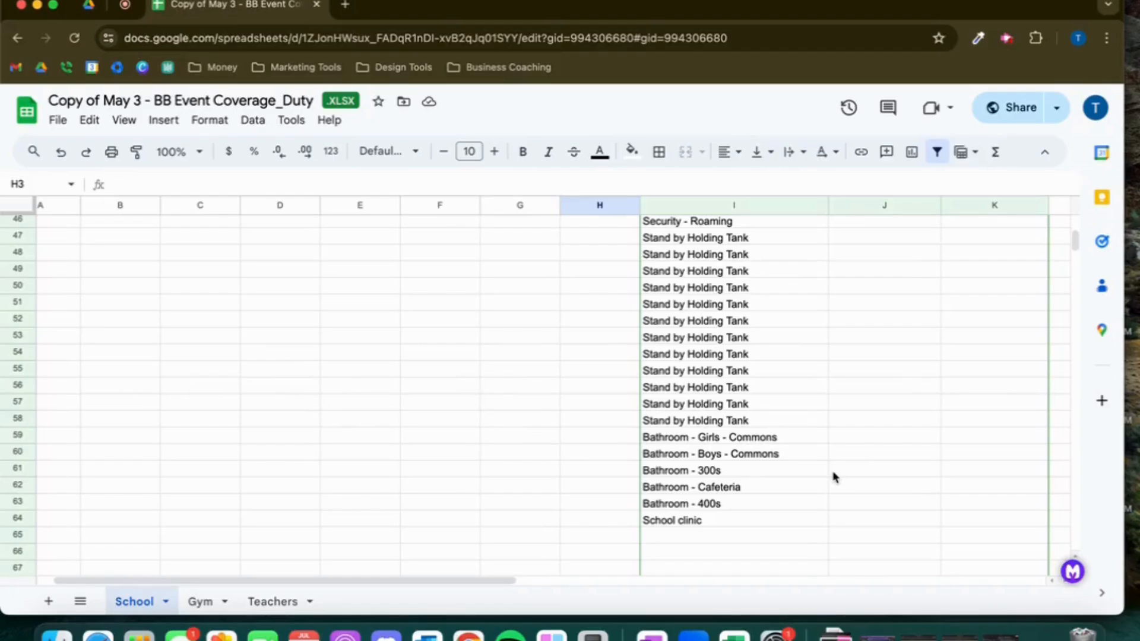
{"action": "scroll", "coordinate": [834, 476], "scroll_direction": "up", "scroll_amount": 15}
{"action": "scroll", "coordinate": [834, 477], "scroll_direction": "right", "scroll_amount": 2}
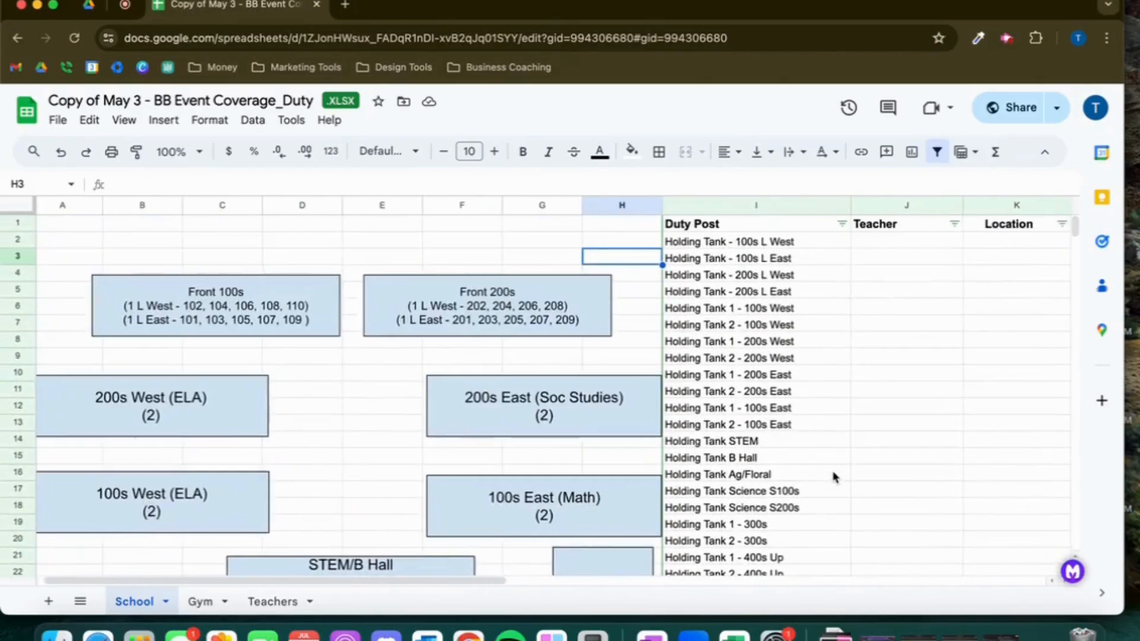
{"action": "scroll", "coordinate": [834, 477], "scroll_direction": "right", "scroll_amount": 1}
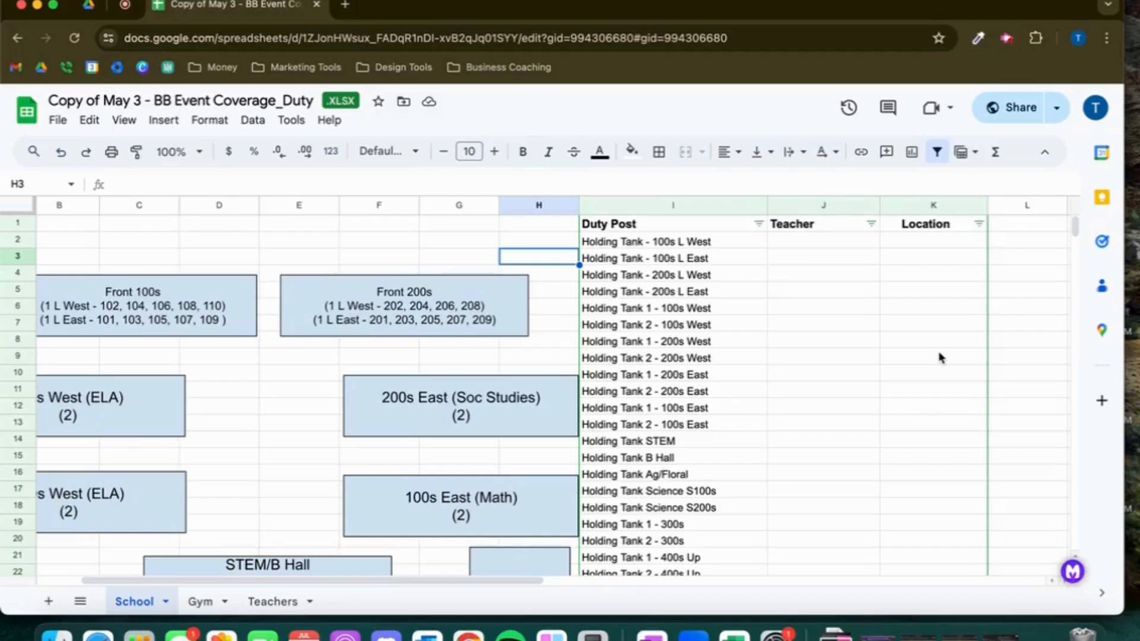
Enter Teacher 1 as the teacher for the Holding Tank - 100s L East duty post
{"action": "left_click", "coordinate": [819, 281]}
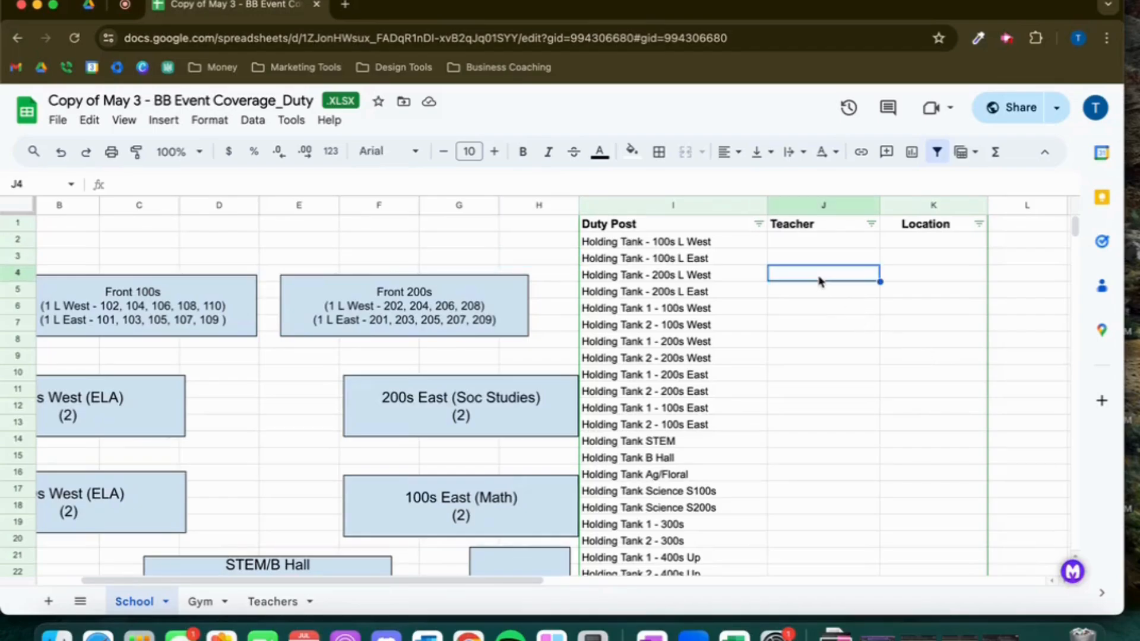
{"action": "key", "text": "Up"}
{"action": "type", "text": "tea"}
{"action": "key", "text": "BackSpace"}
{"action": "key", "text": "BackSpace"}
{"action": "key", "text": "BackSpace"}
{"action": "type", "text": "Te"}
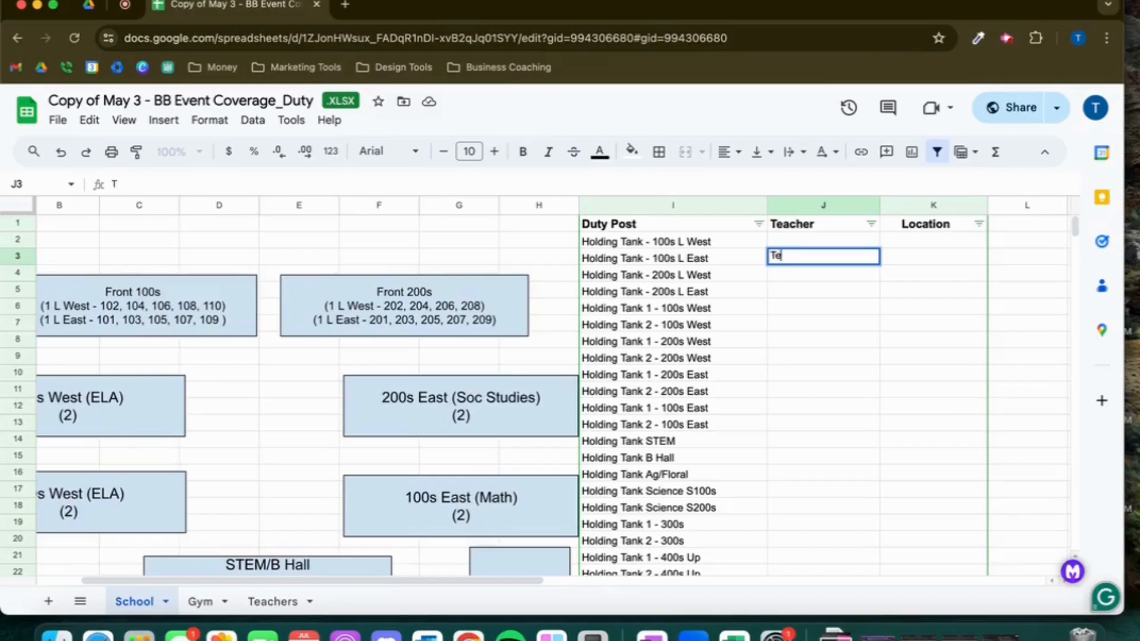
{"action": "type", "text": "acher 1"}
{"action": "key", "text": "Tab"}
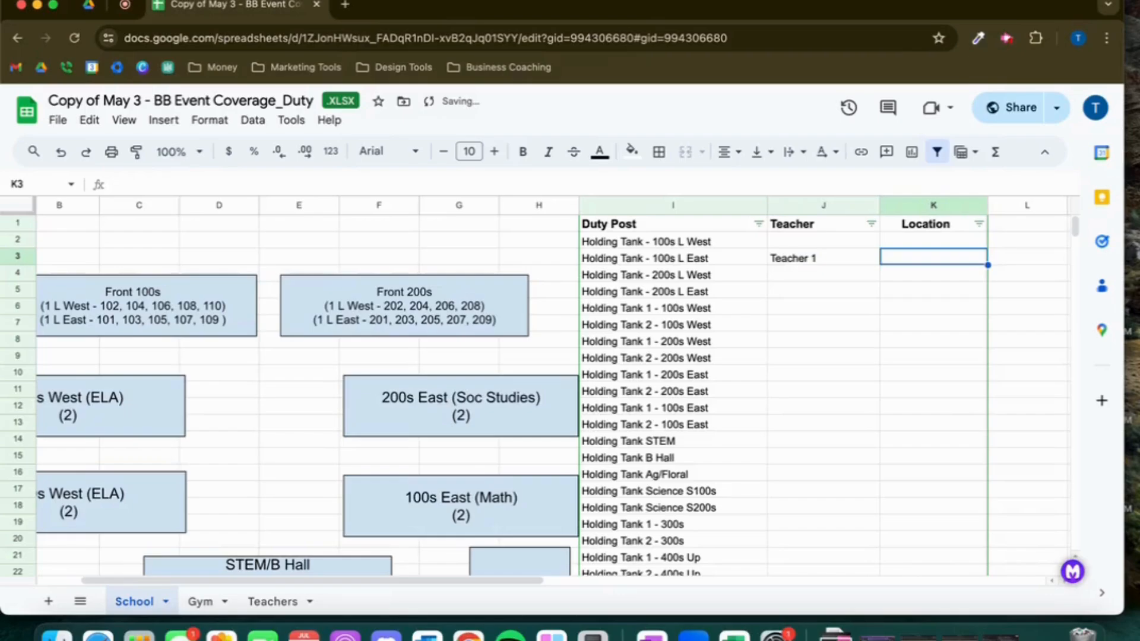
Set the location for the Holding Tank - 100s L East duty post to 102
{"action": "type", "text": "202"}
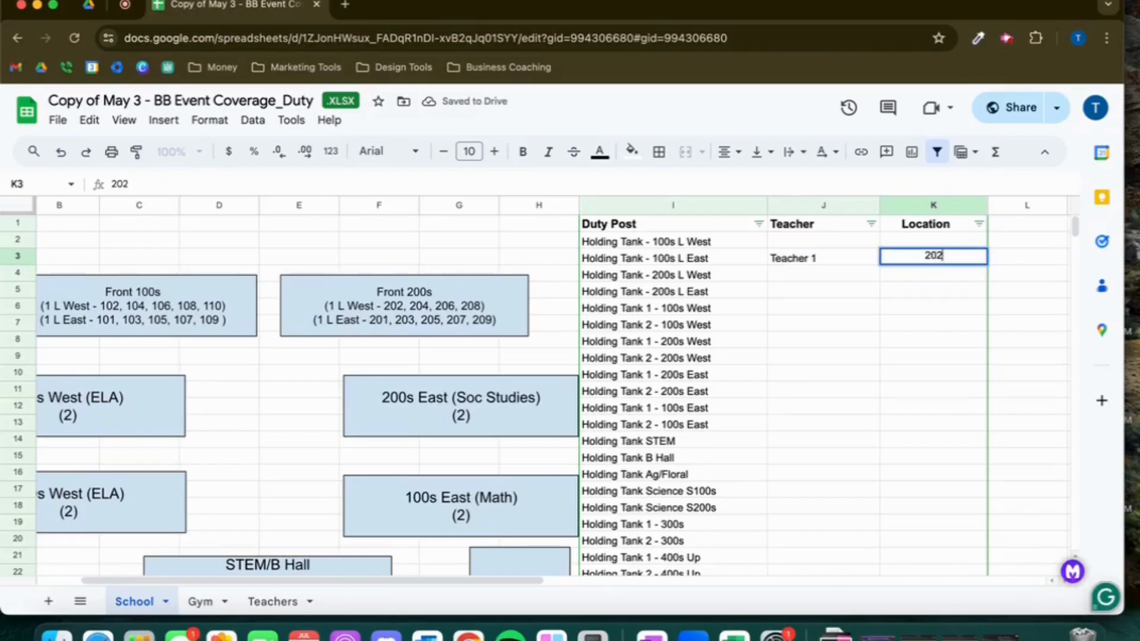
{"action": "key", "text": "BackSpace"}
{"action": "key", "text": "BackSpace"}
{"action": "key", "text": "BackSpace"}
{"action": "type", "text": "102"}
{"action": "key", "text": "Return"}
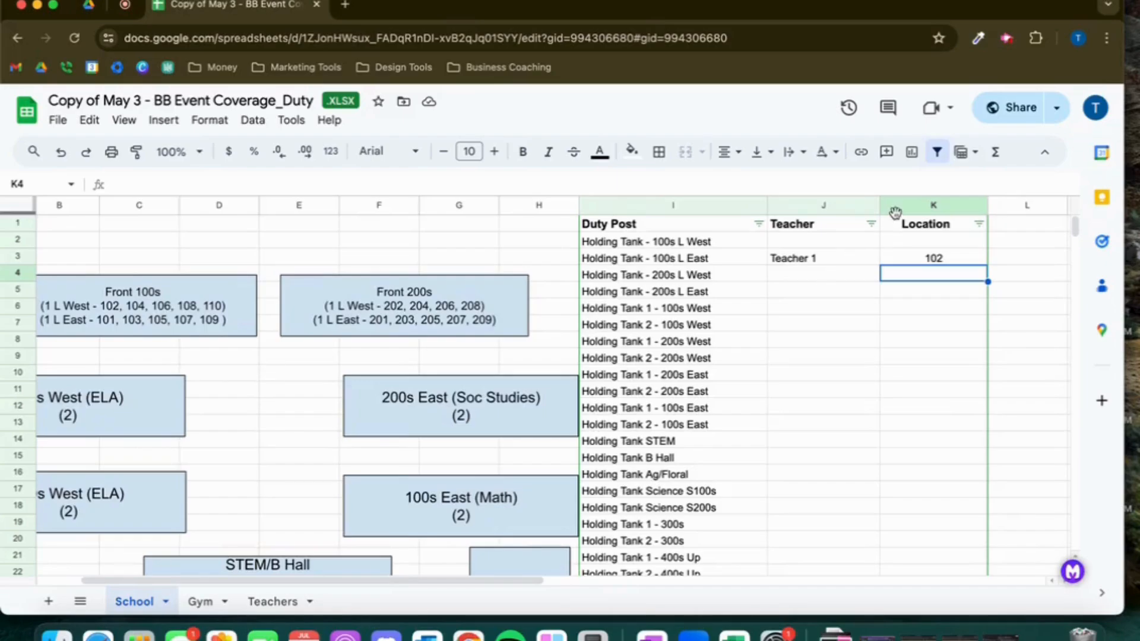
Open the Gym sheet and review its gym layout diagram and duty post list
{"action": "left_click", "coordinate": [205, 600]}
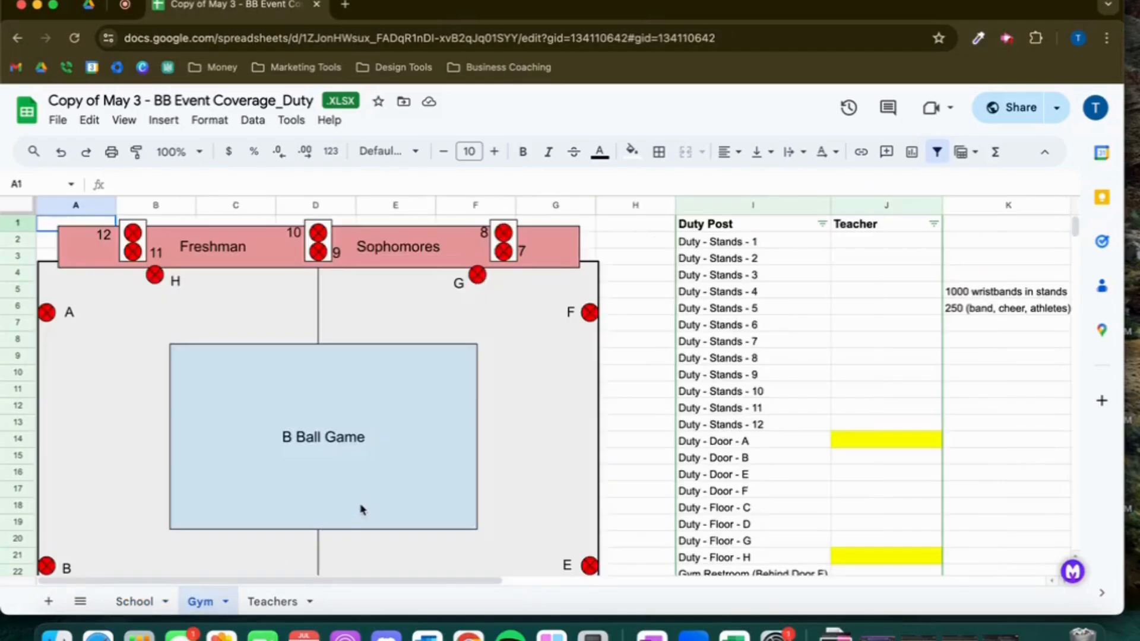
{"action": "scroll", "coordinate": [650, 526], "scroll_direction": "down", "scroll_amount": 6}
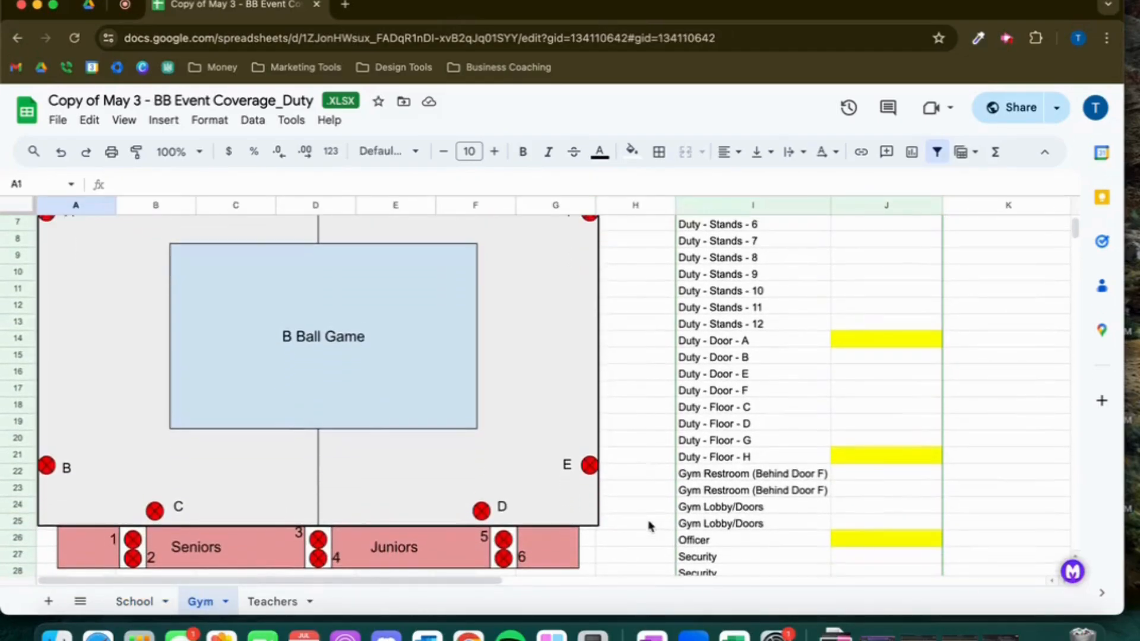
{"action": "scroll", "coordinate": [650, 526], "scroll_direction": "up", "scroll_amount": 6}
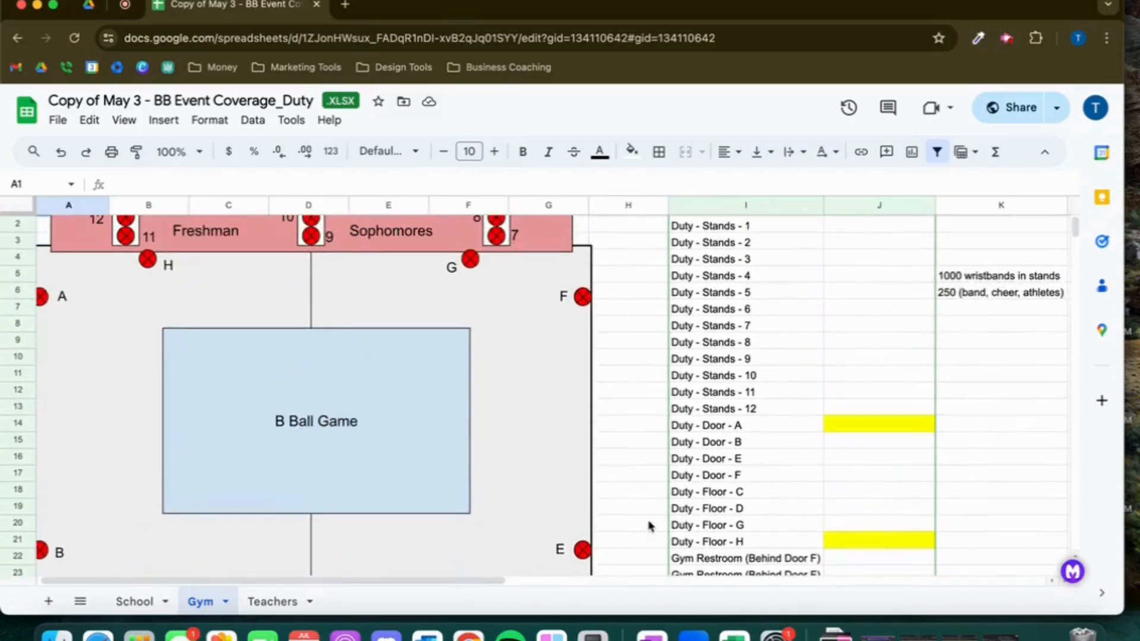
{"action": "scroll", "coordinate": [650, 525], "scroll_direction": "down", "scroll_amount": 3}
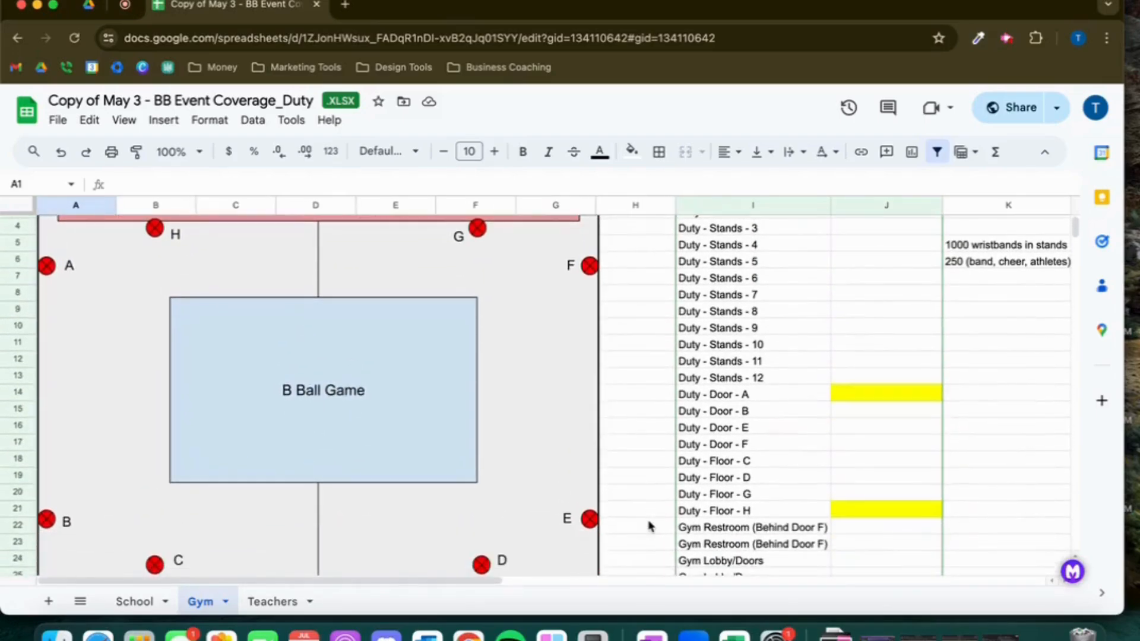
{"action": "scroll", "coordinate": [582, 425], "scroll_direction": "up", "scroll_amount": 3}
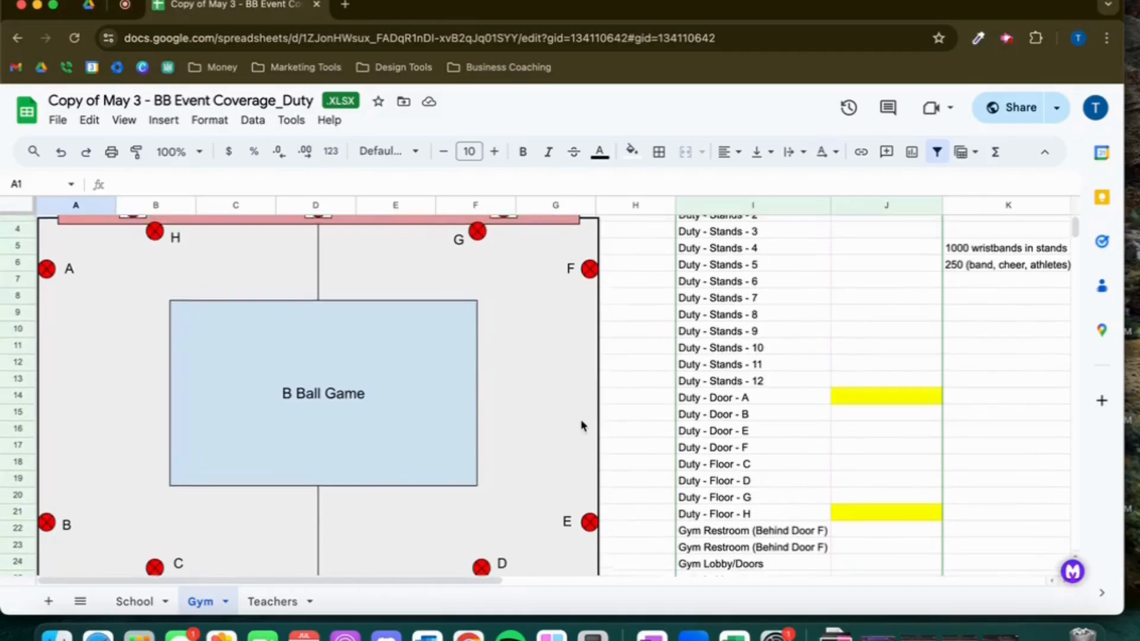
Insert a new drawing and draw a rectangle about 7 by 5 inches filling the drawing canvas
{"action": "left_click", "coordinate": [172, 124]}
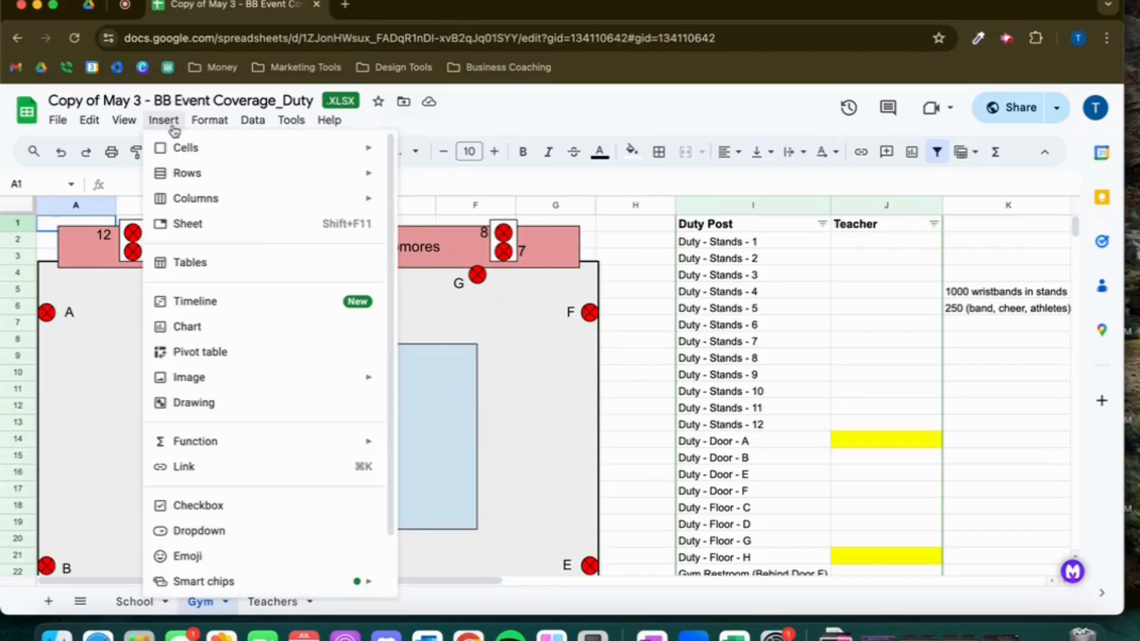
{"action": "left_click", "coordinate": [194, 403]}
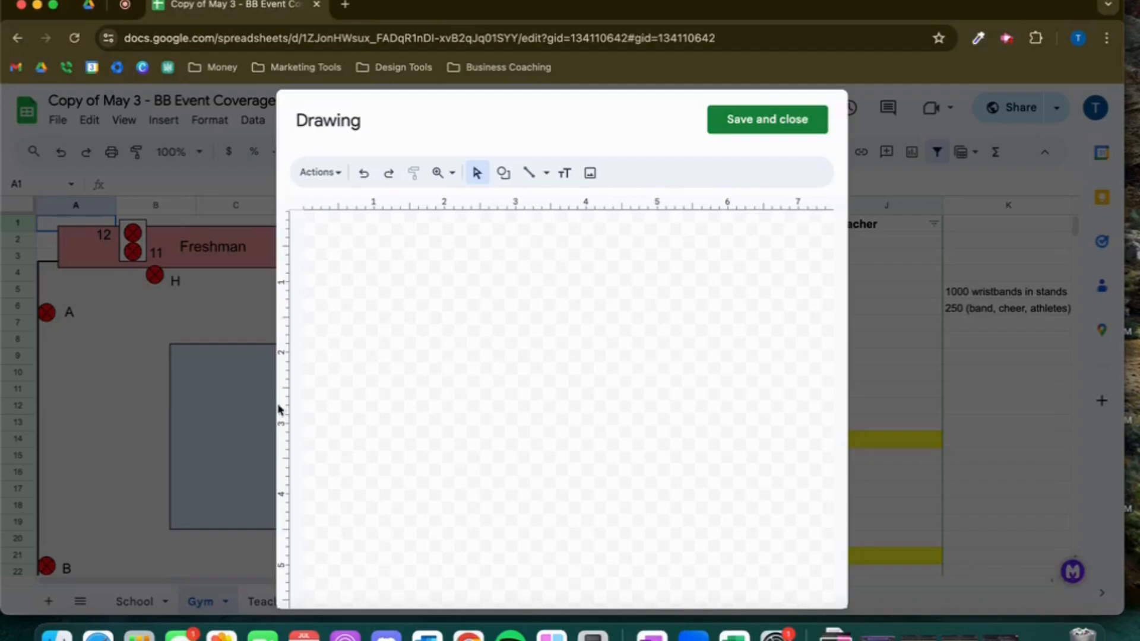
{"action": "left_click", "coordinate": [503, 174]}
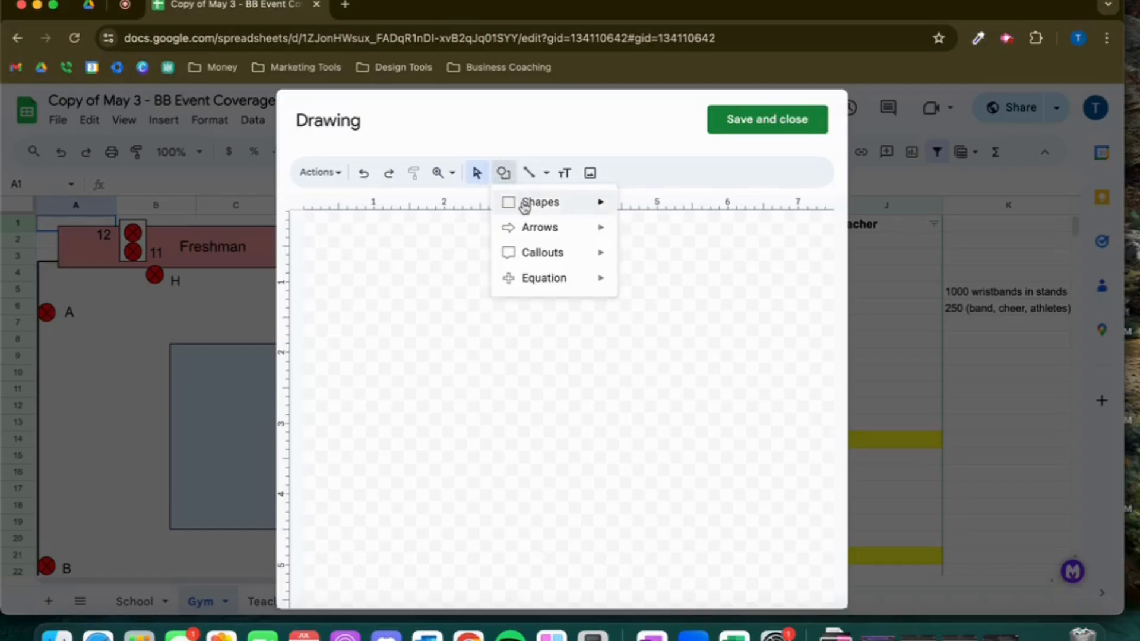
{"action": "mouse_move", "coordinate": [524, 203]}
{"action": "left_click", "coordinate": [630, 212]}
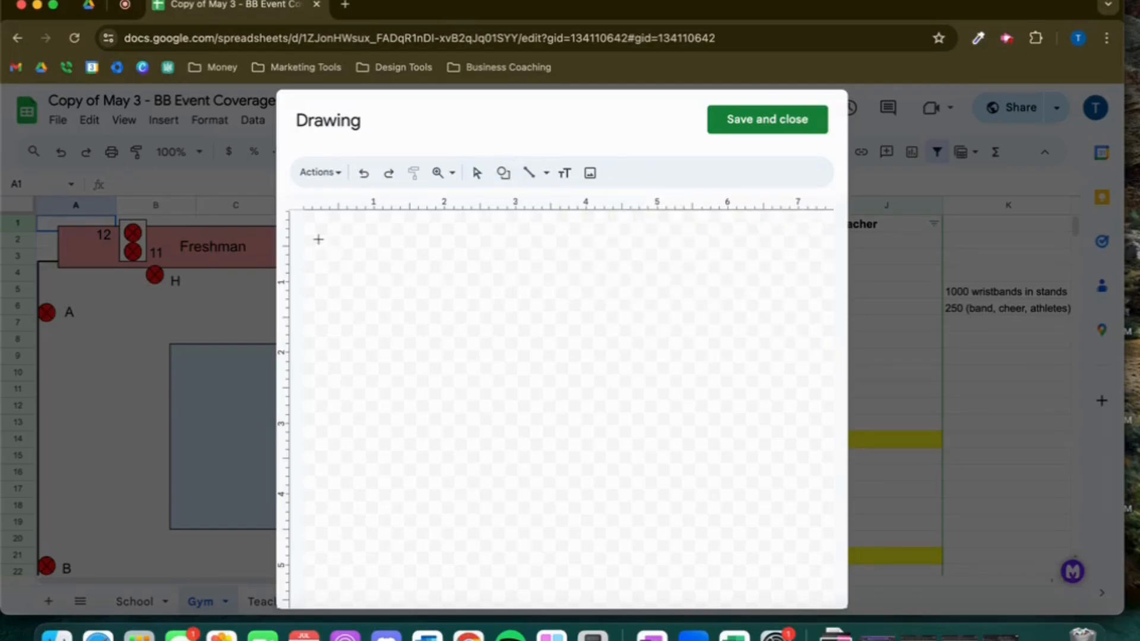
{"action": "mouse_move", "coordinate": [316, 235]}
{"action": "left_mouse_down"}
{"action": "mouse_move", "coordinate": [458, 465]}
{"action": "mouse_move", "coordinate": [705, 524]}
{"action": "mouse_move", "coordinate": [814, 573]}
{"action": "left_mouse_up"}
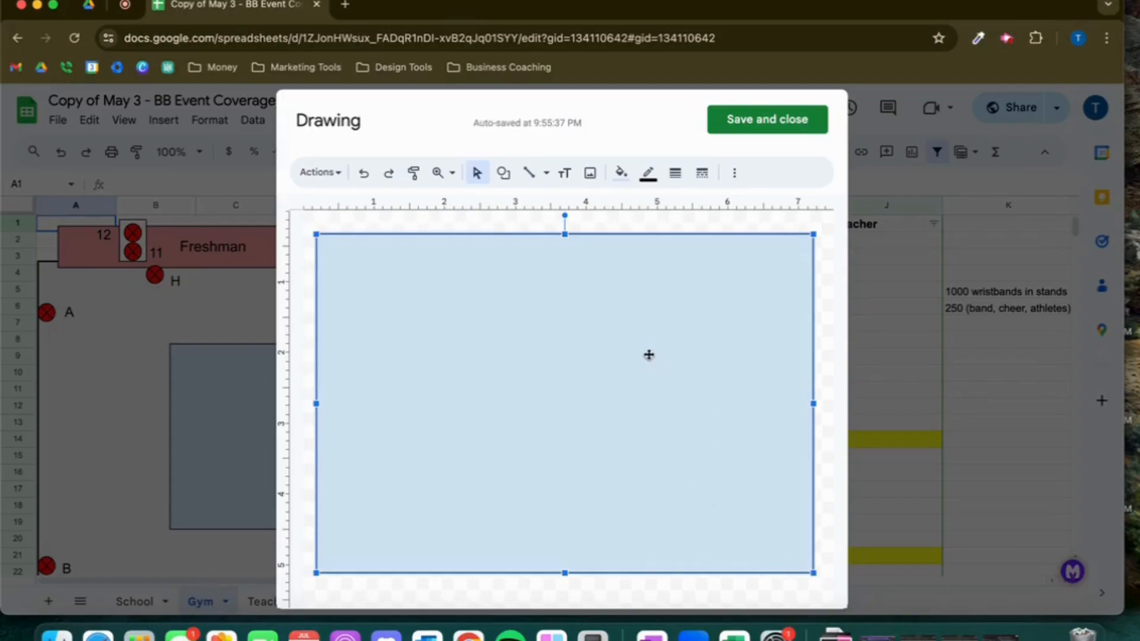
Draw a thin rectangle about 7 inches wide across the top of the drawing canvas and fill it dark red
{"action": "left_click", "coordinate": [504, 173]}
{"action": "mouse_move", "coordinate": [585, 216]}
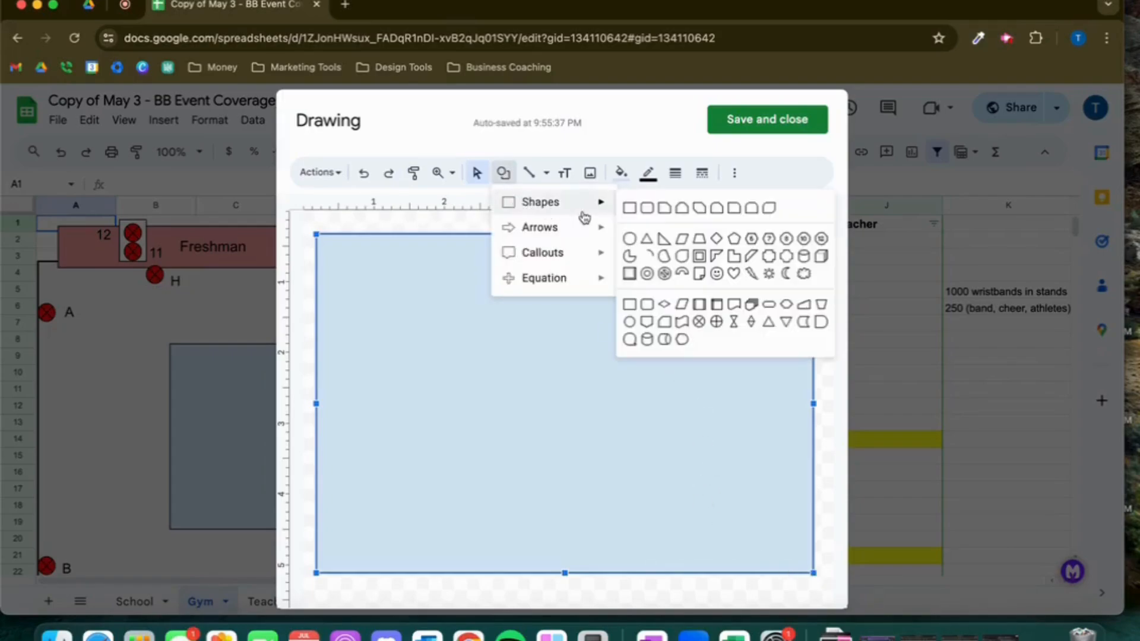
{"action": "left_click", "coordinate": [625, 212]}
{"action": "left_click_drag", "start_coordinate": [320, 219], "coordinate": [818, 264]}
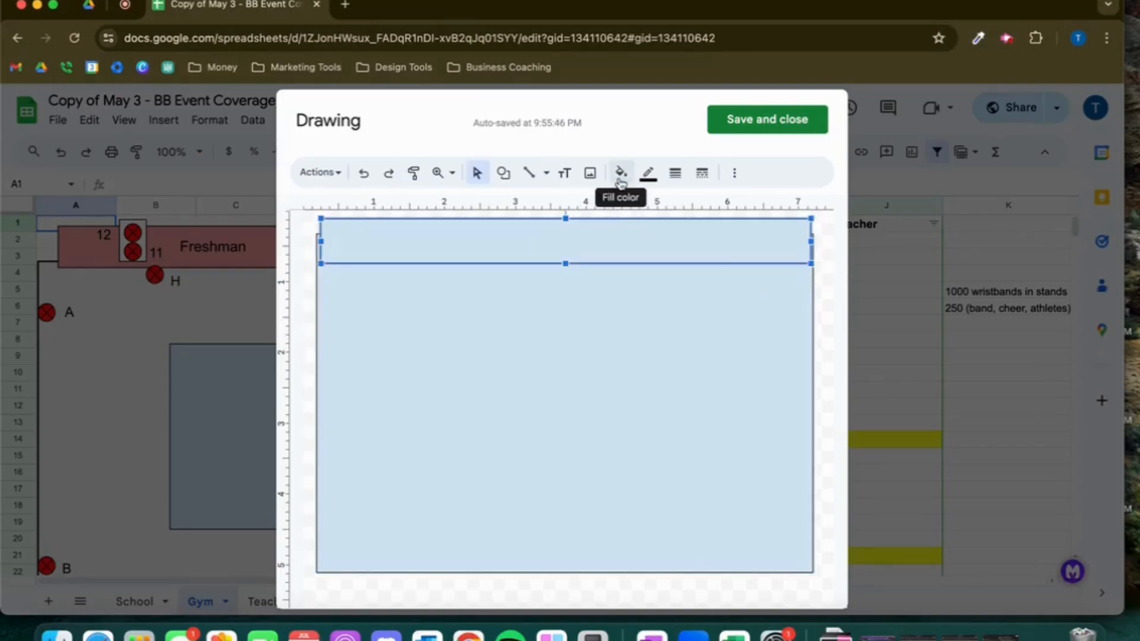
{"action": "left_click", "coordinate": [620, 174]}
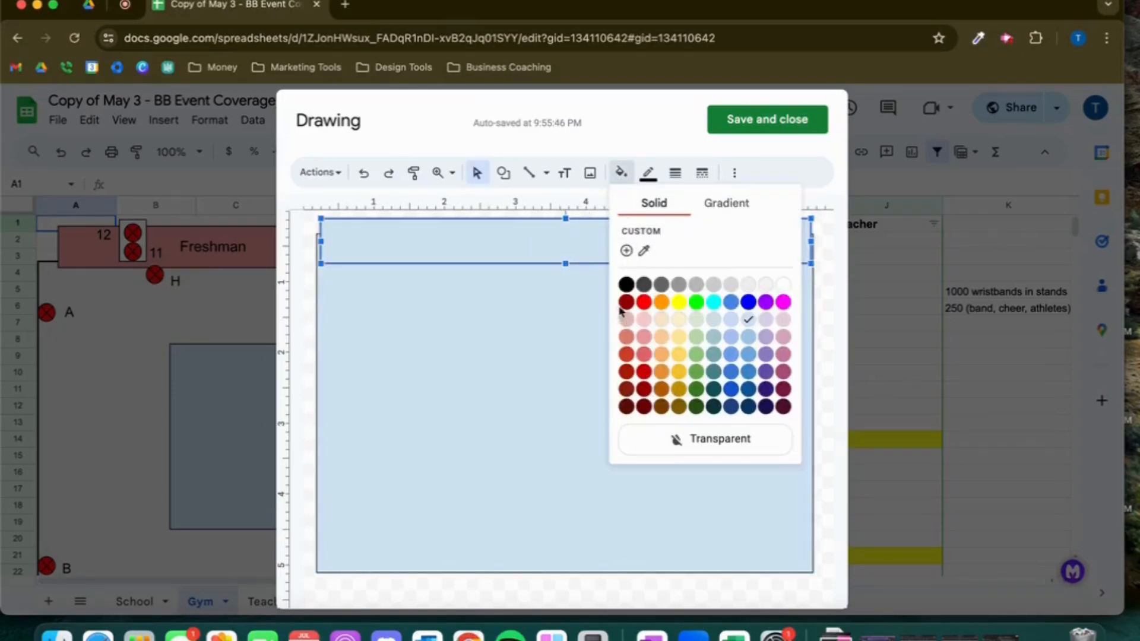
{"action": "left_click", "coordinate": [626, 389]}
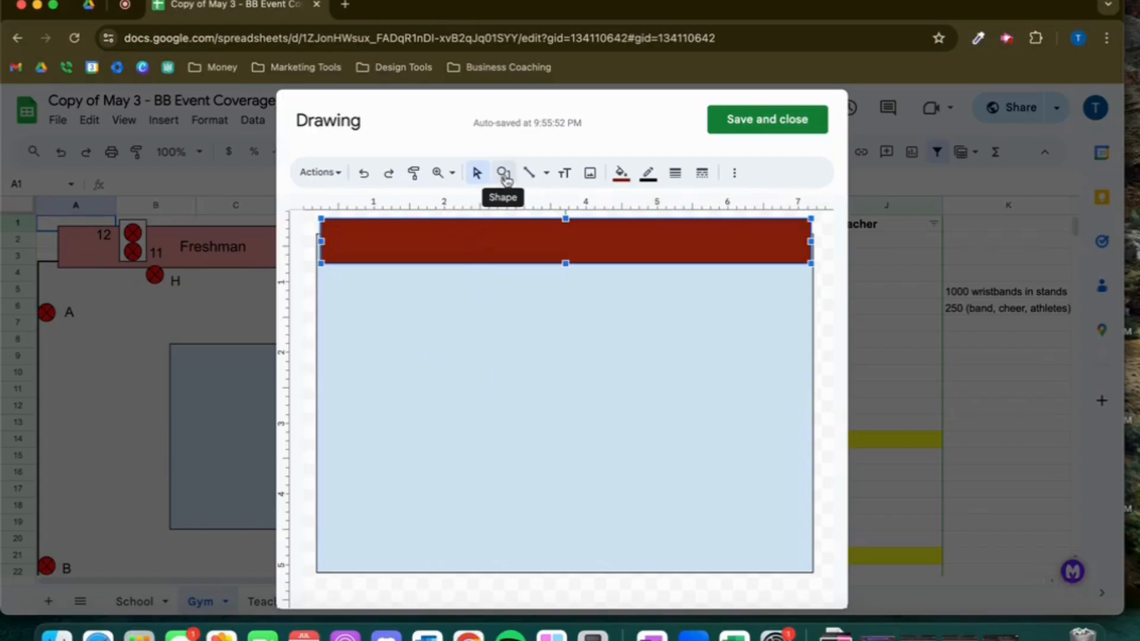
Draw a rounded rectangle about 5.5 by 3 inches in the middle of the canvas
{"action": "left_click", "coordinate": [512, 184]}
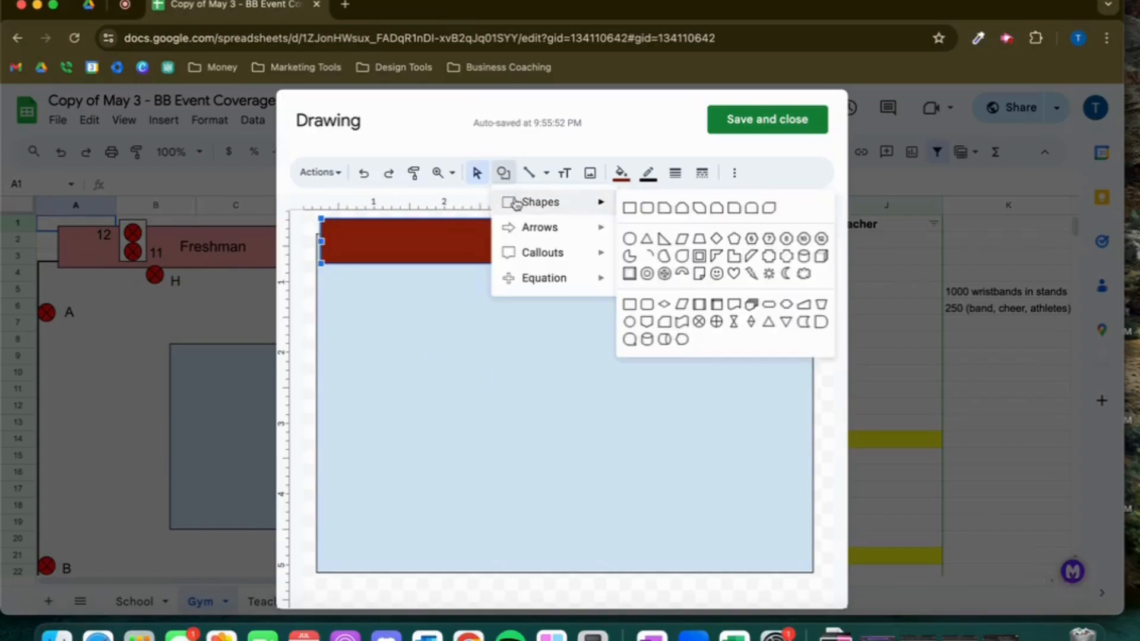
{"action": "mouse_move", "coordinate": [570, 227]}
{"action": "mouse_move", "coordinate": [595, 203]}
{"action": "left_click", "coordinate": [639, 209]}
{"action": "left_click_drag", "start_coordinate": [363, 303], "coordinate": [752, 523]}
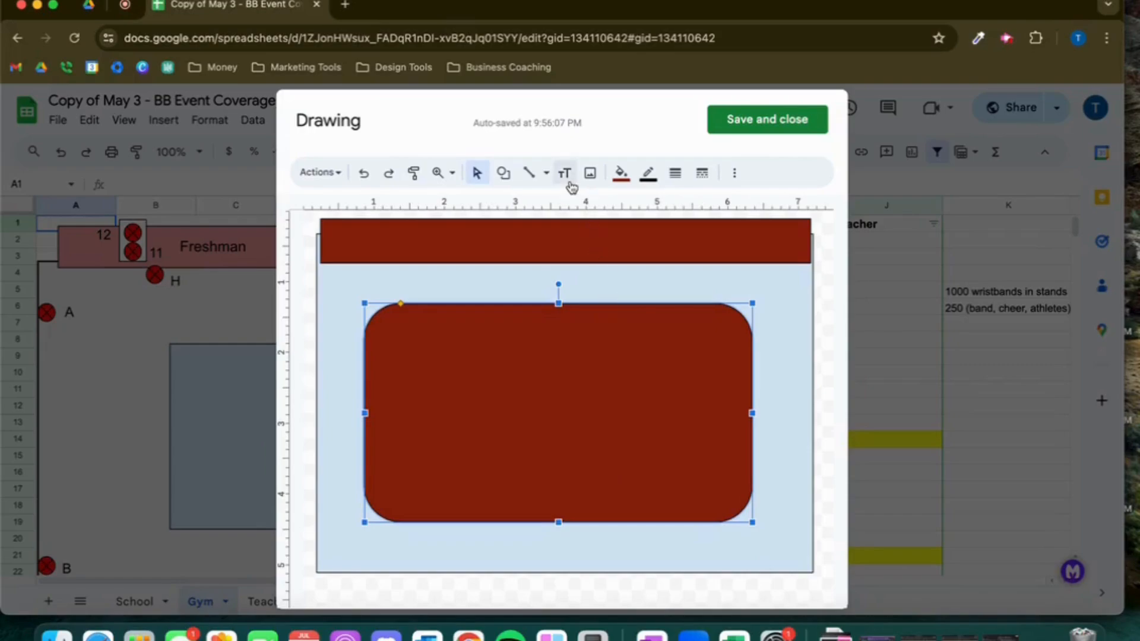
Add a text box inside the top bar, position it toward the left, and enter Stands
{"action": "left_click", "coordinate": [567, 177]}
{"action": "left_click", "coordinate": [481, 247]}
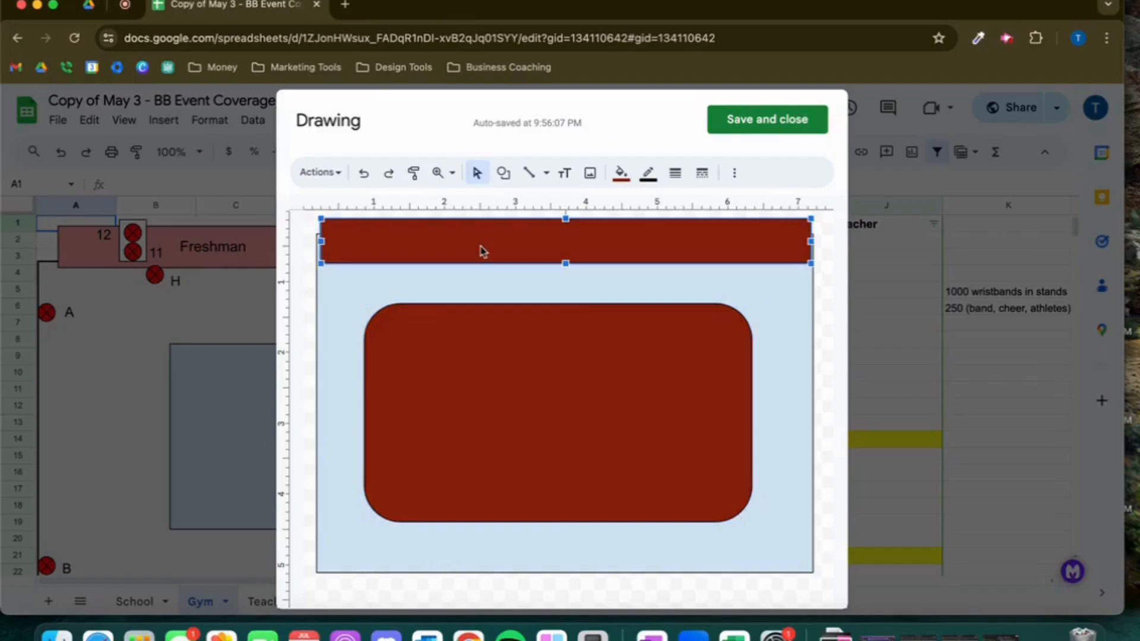
{"action": "left_click", "coordinate": [564, 173]}
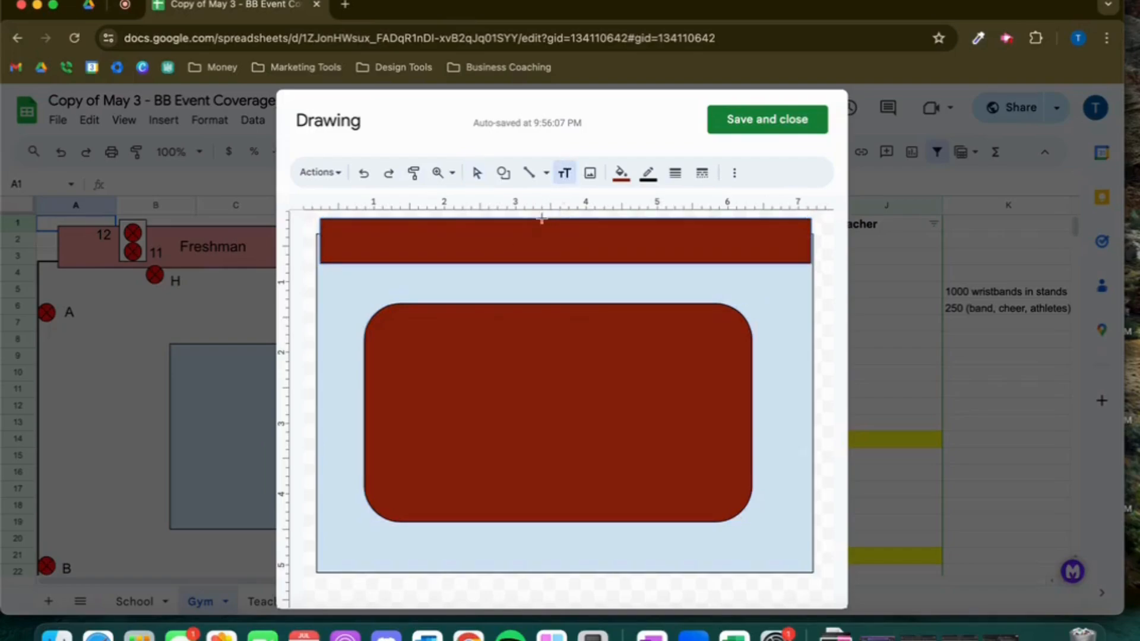
{"action": "left_click_drag", "start_coordinate": [513, 242], "coordinate": [834, 273]}
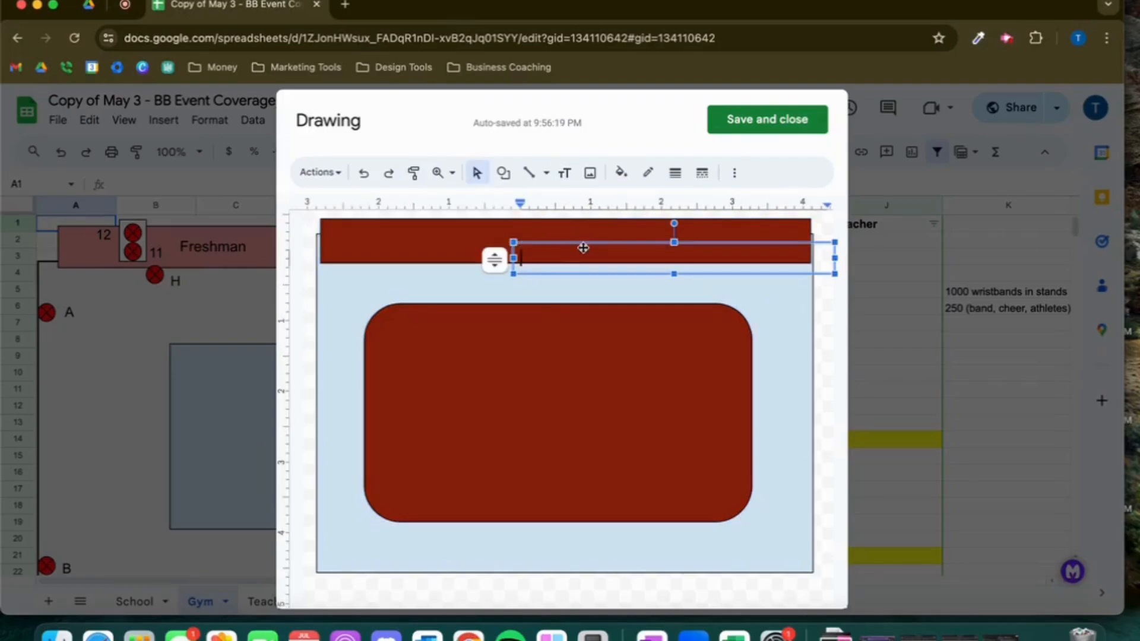
{"action": "left_click_drag", "start_coordinate": [583, 248], "coordinate": [554, 256]}
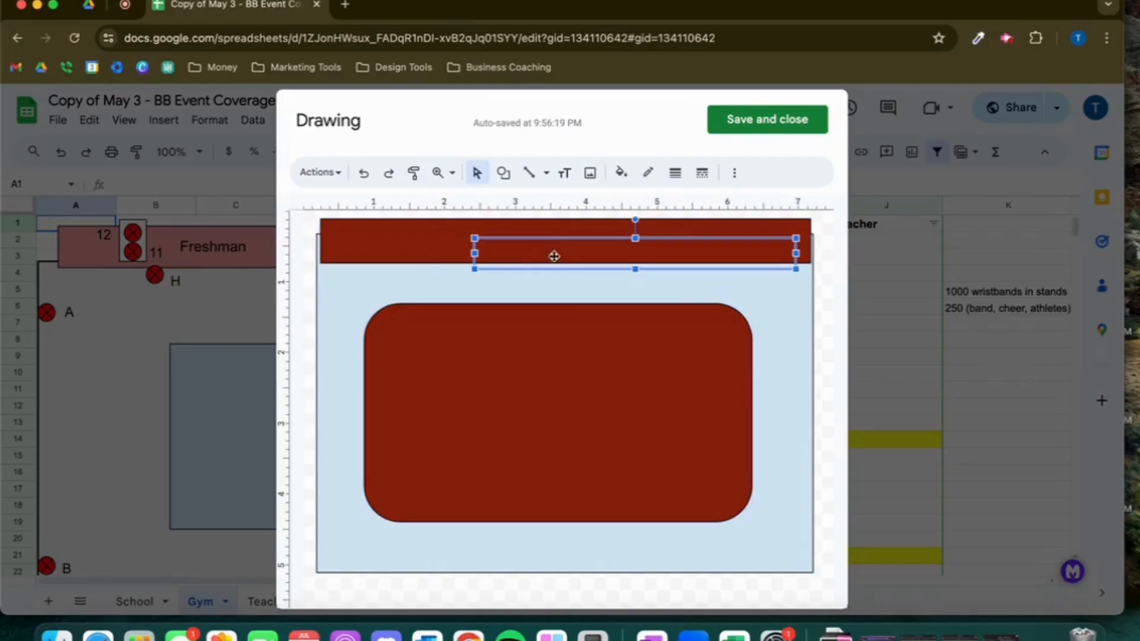
{"action": "left_click", "coordinate": [621, 175]}
{"action": "left_click", "coordinate": [536, 249]}
{"action": "left_click_drag", "start_coordinate": [519, 239], "coordinate": [442, 232]}
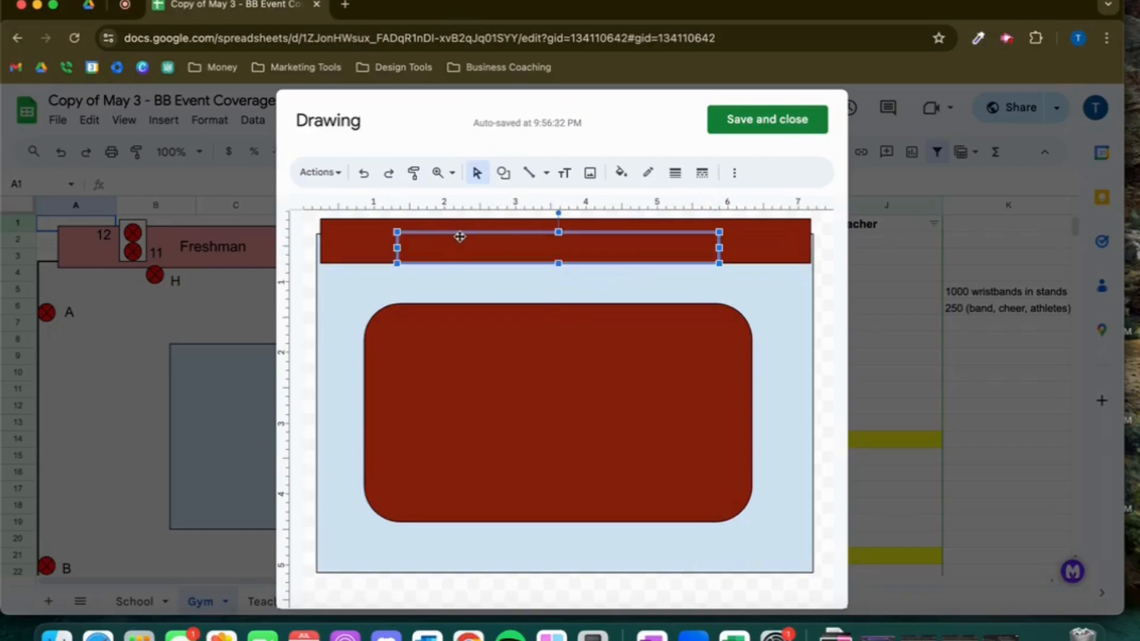
{"action": "type", "text": "St"}
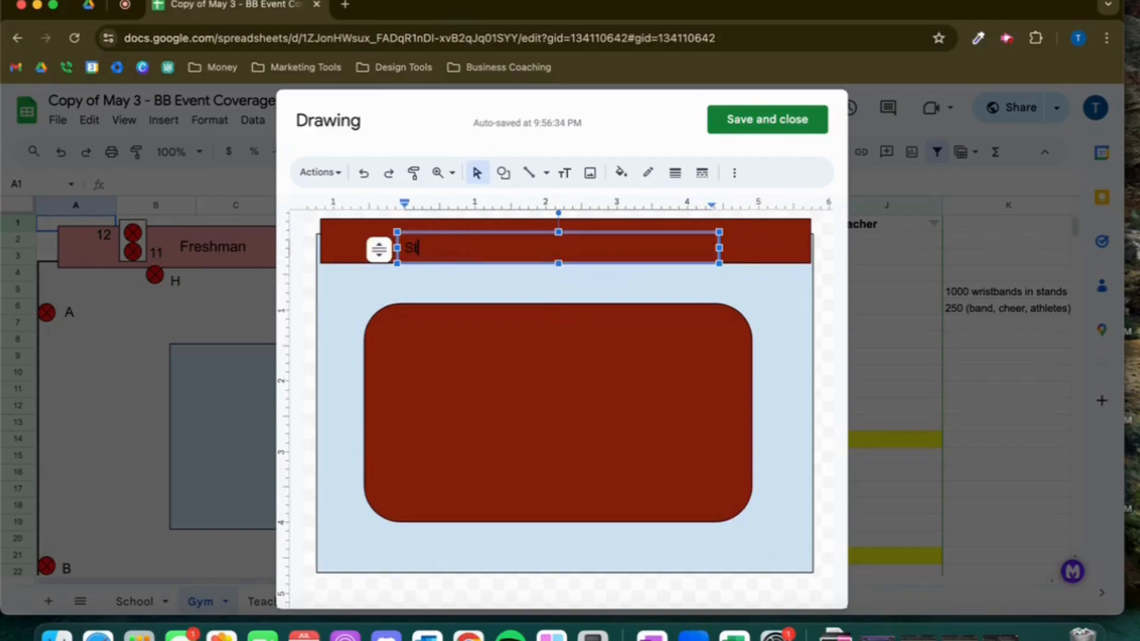
{"action": "type", "text": "ands"}
Format the Stands label as white, bold text
{"action": "double_click", "coordinate": [432, 247]}
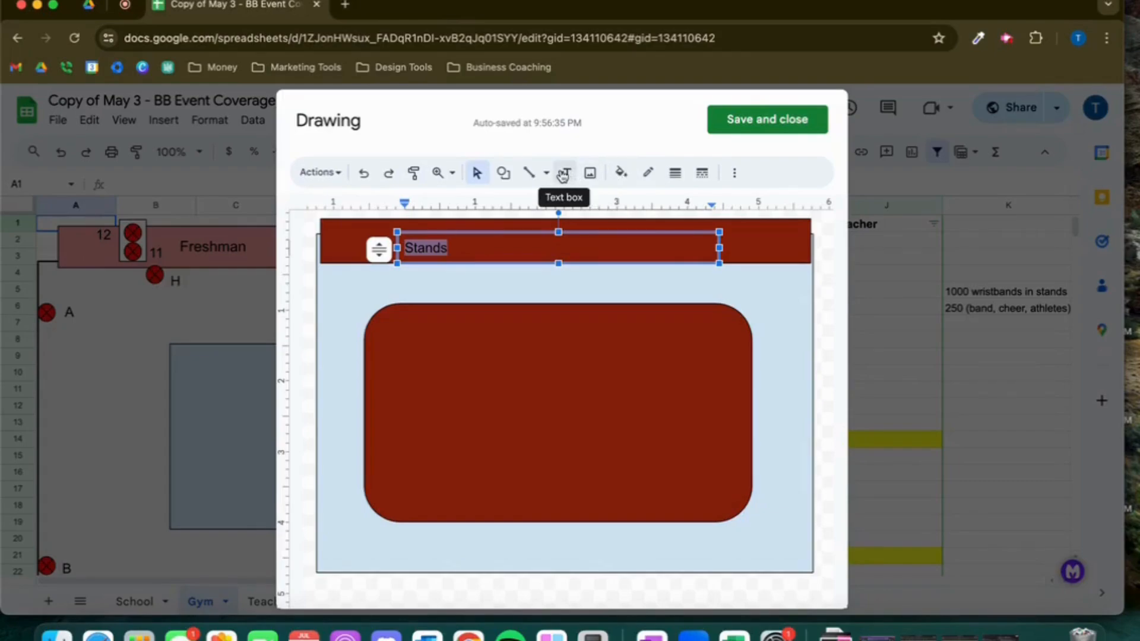
{"action": "left_click", "coordinate": [735, 174]}
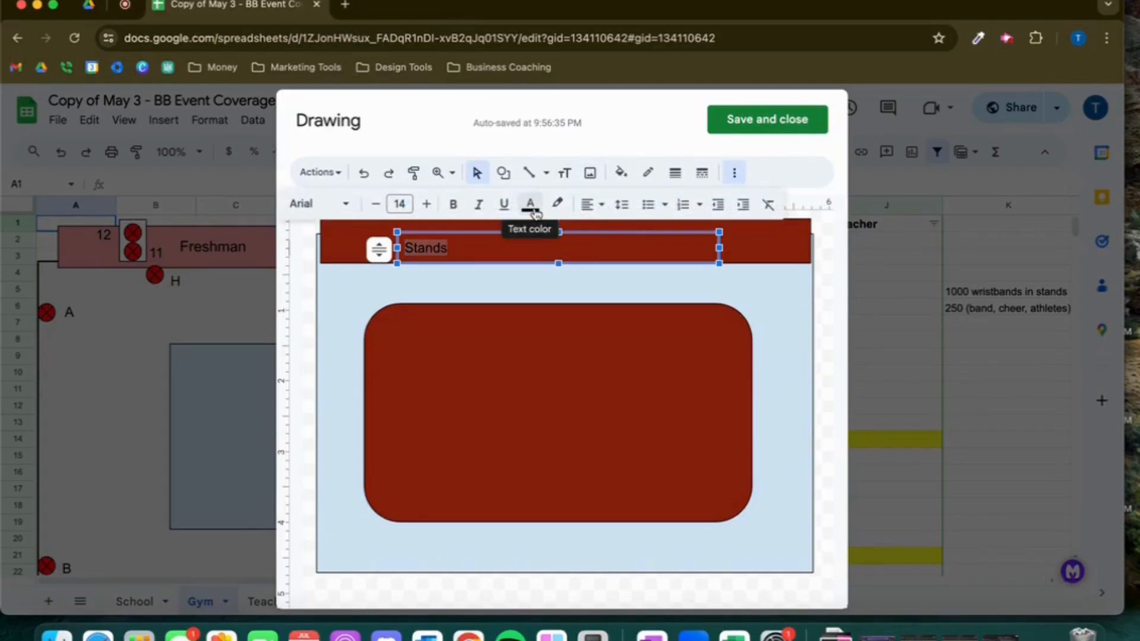
{"action": "left_click", "coordinate": [534, 211]}
{"action": "left_click", "coordinate": [689, 286]}
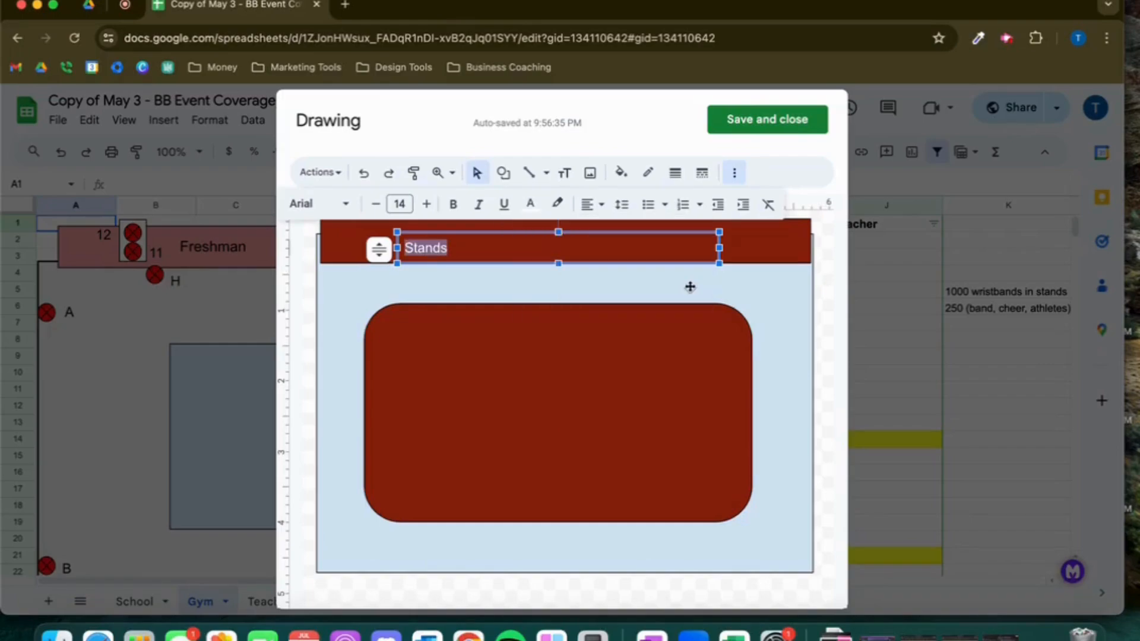
{"action": "left_click", "coordinate": [453, 204]}
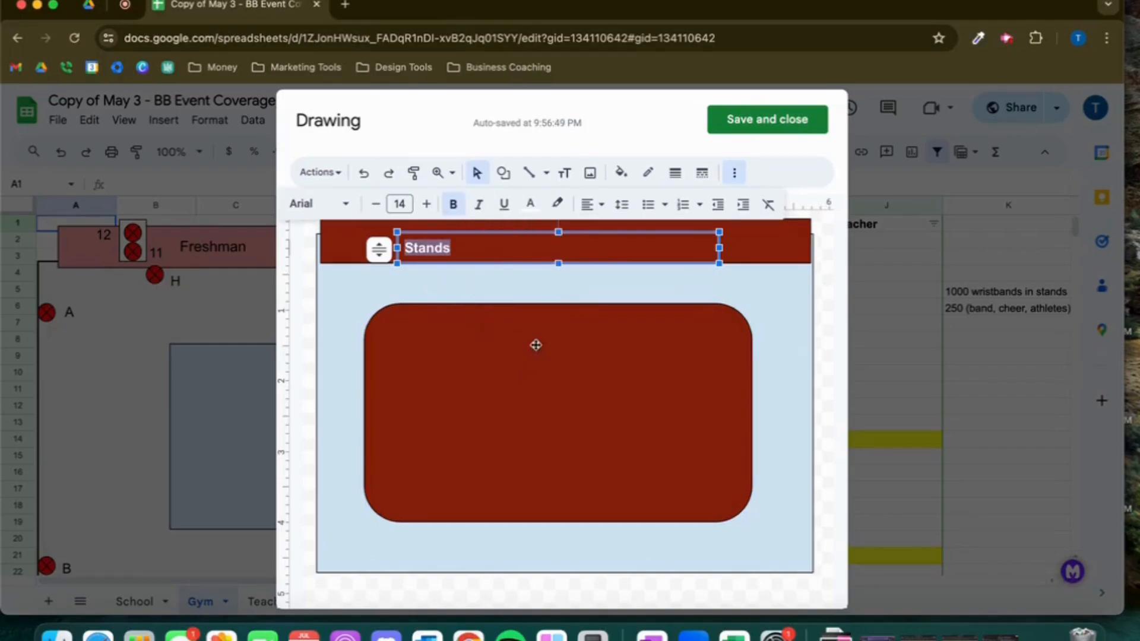
{"action": "left_click", "coordinate": [547, 295]}
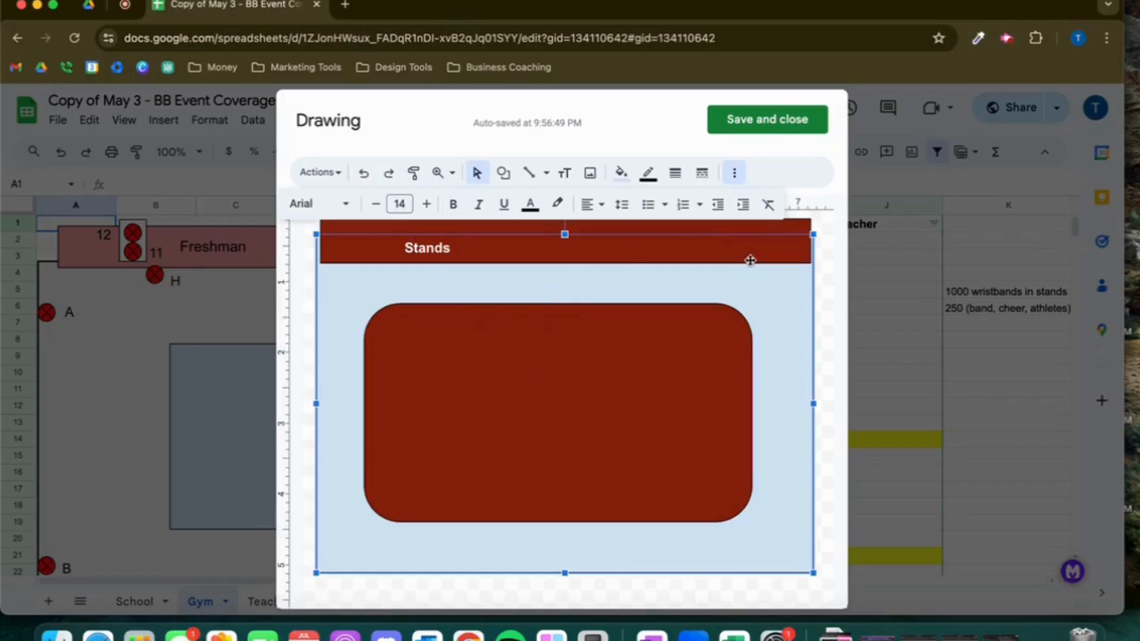
{"action": "left_click", "coordinate": [834, 279]}
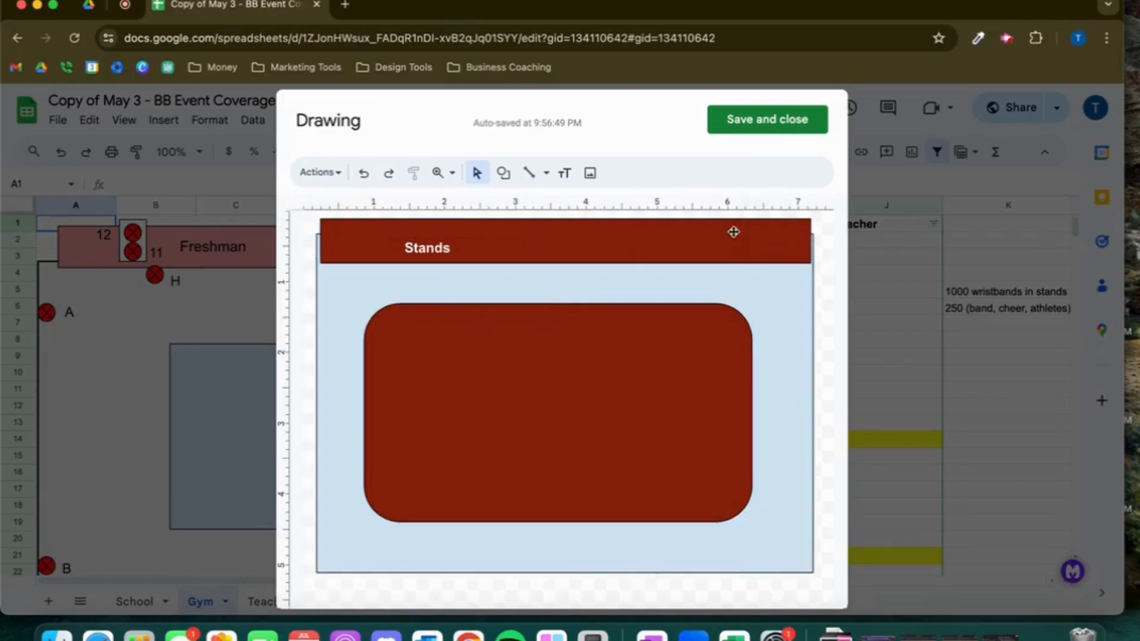
Draw a small circle below the top bar and fill it white
{"action": "left_click", "coordinate": [504, 174]}
{"action": "mouse_move", "coordinate": [580, 213]}
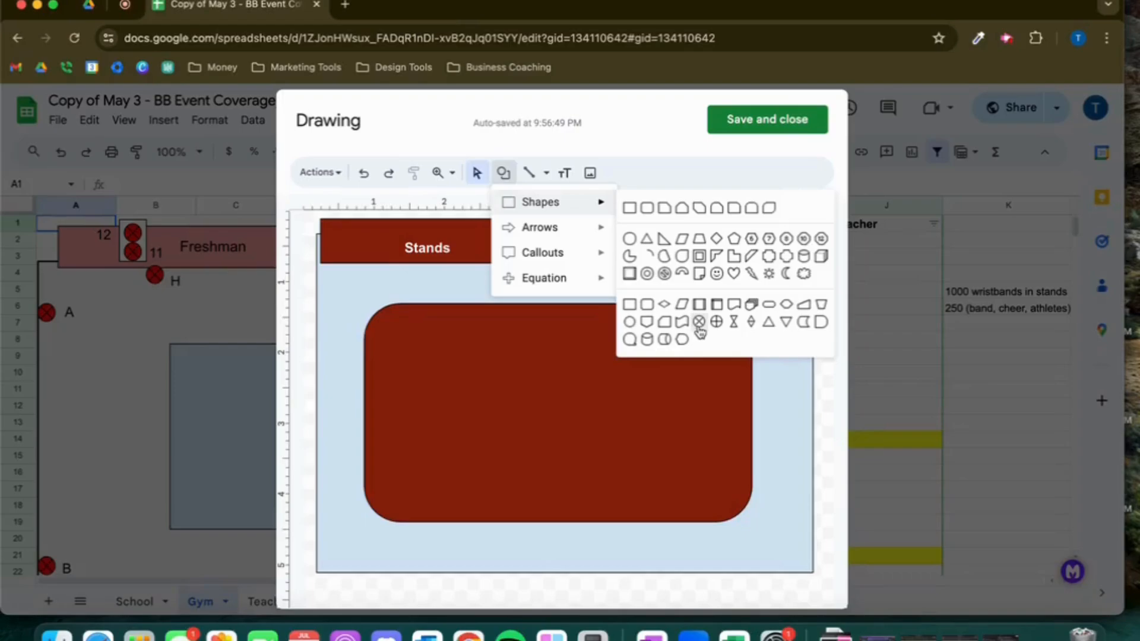
{"action": "left_click", "coordinate": [631, 240]}
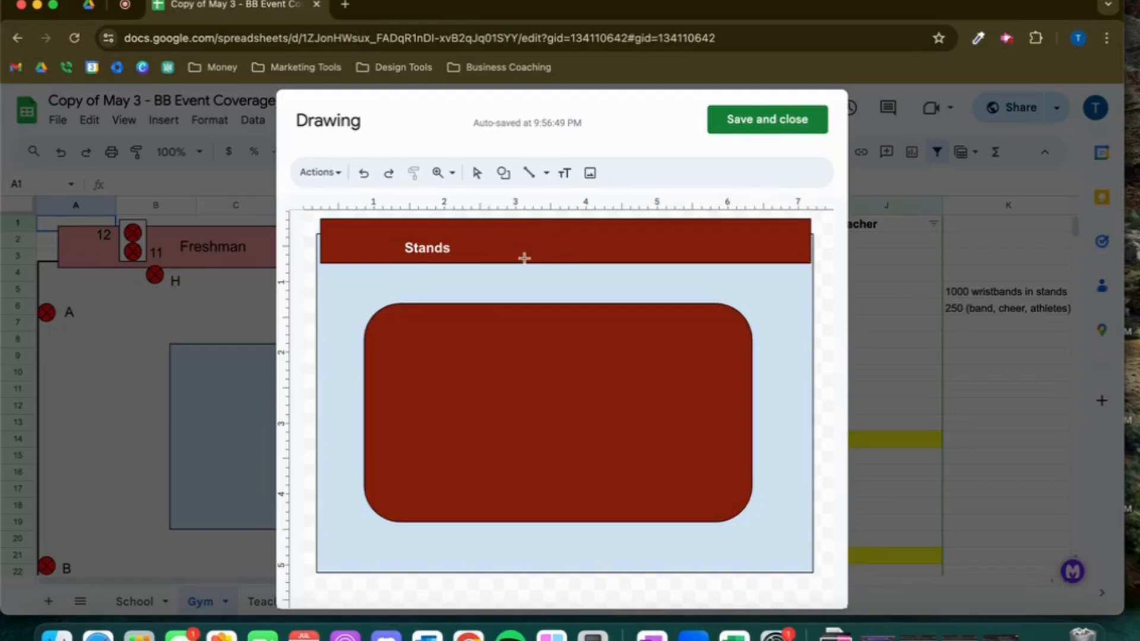
{"action": "left_click_drag", "start_coordinate": [540, 266], "coordinate": [569, 292]}
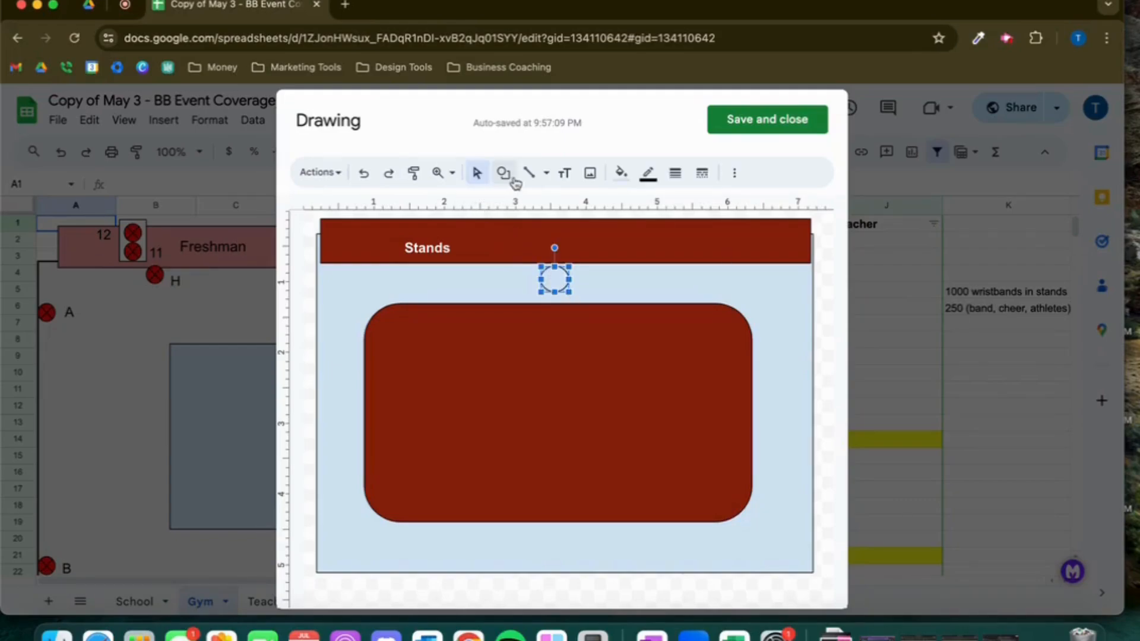
{"action": "left_click", "coordinate": [619, 176]}
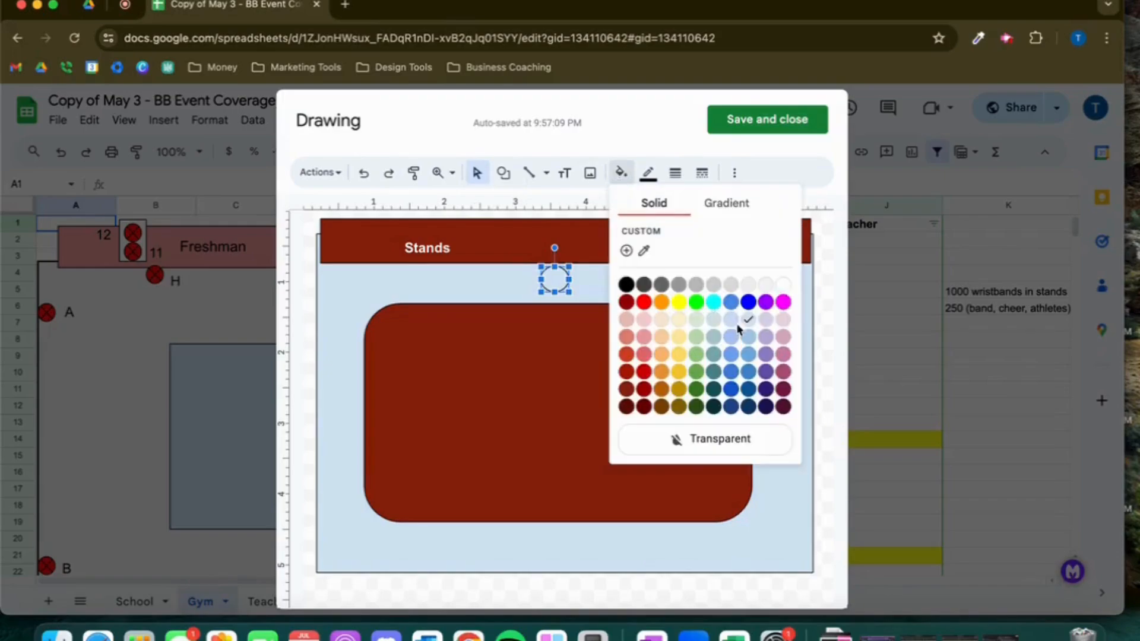
{"action": "left_click", "coordinate": [783, 286]}
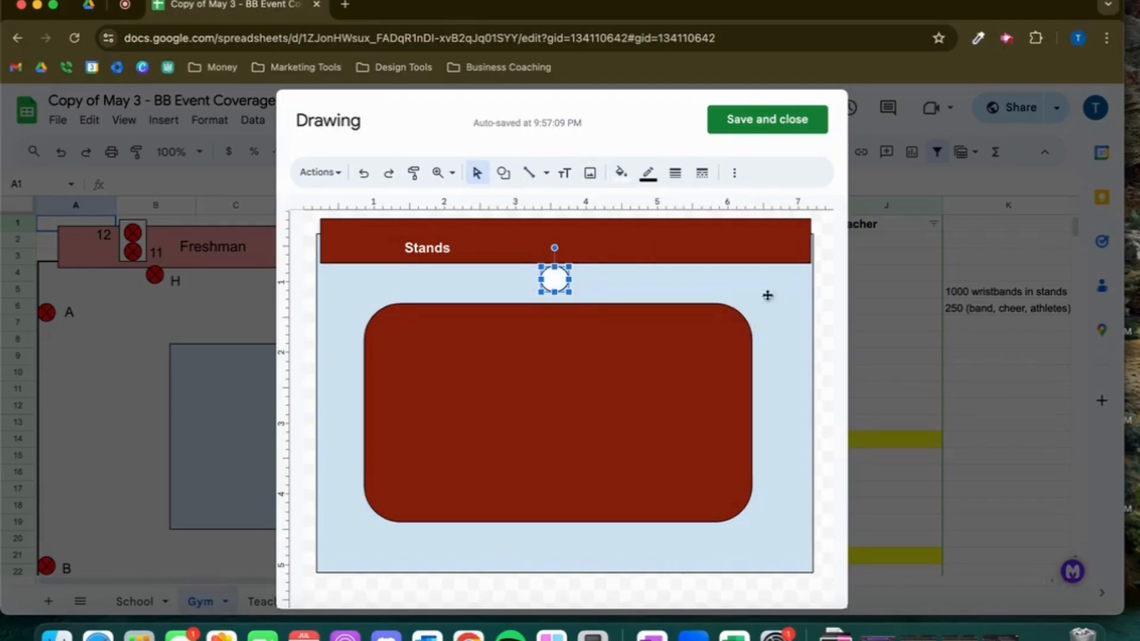
Move the circle onto the top bar and copy it into four circles, three across the bar and one at the left edge
{"action": "left_click_drag", "start_coordinate": [555, 288], "coordinate": [717, 249]}
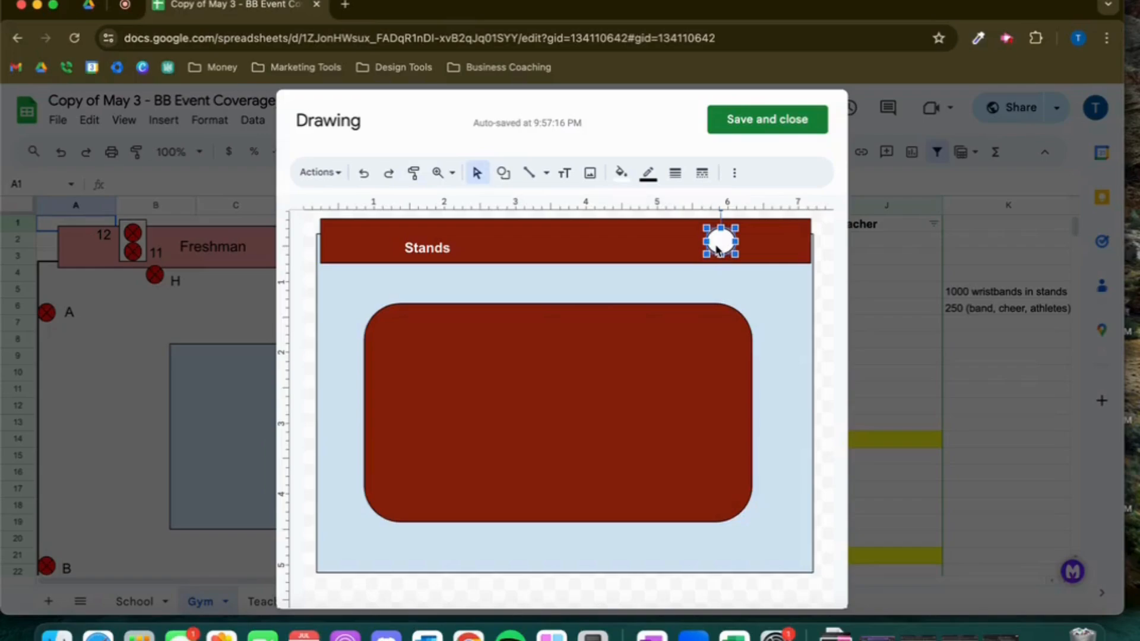
{"action": "key", "text": "super+d"}
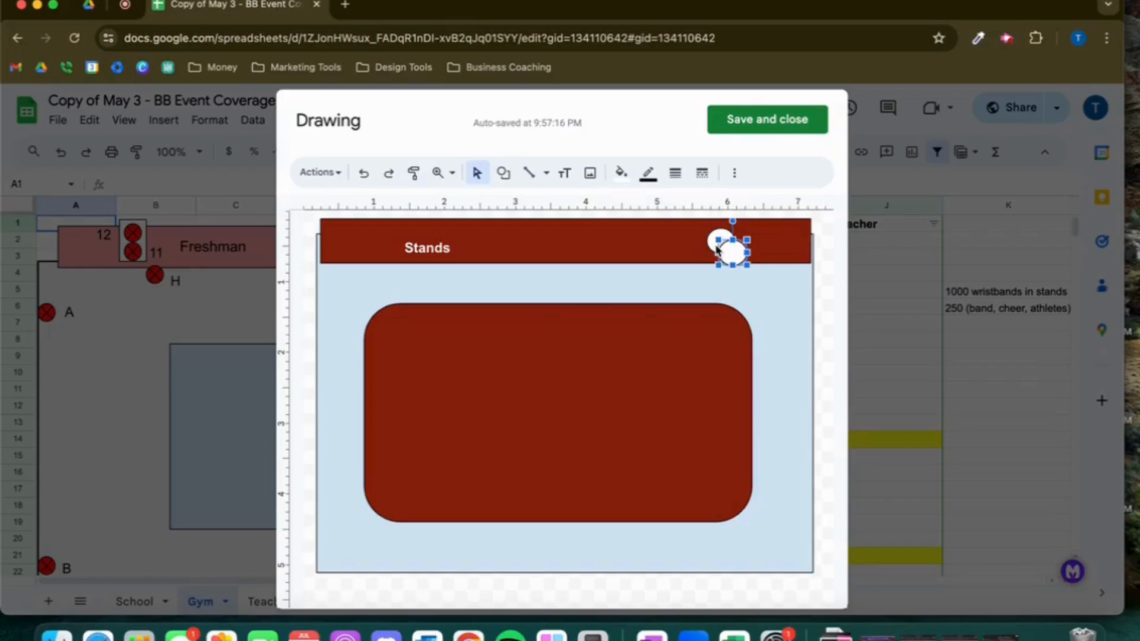
{"action": "left_click_drag", "start_coordinate": [660, 293], "coordinate": [618, 236]}
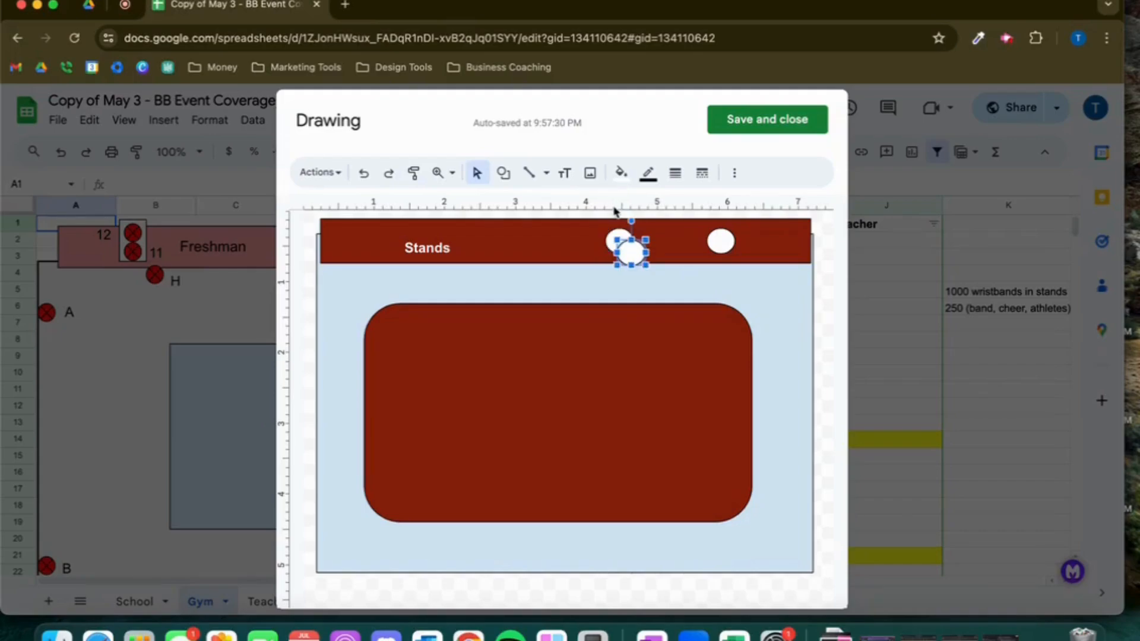
{"action": "left_click_drag", "start_coordinate": [627, 252], "coordinate": [500, 244]}
{"action": "key", "text": "ctrl+v"}
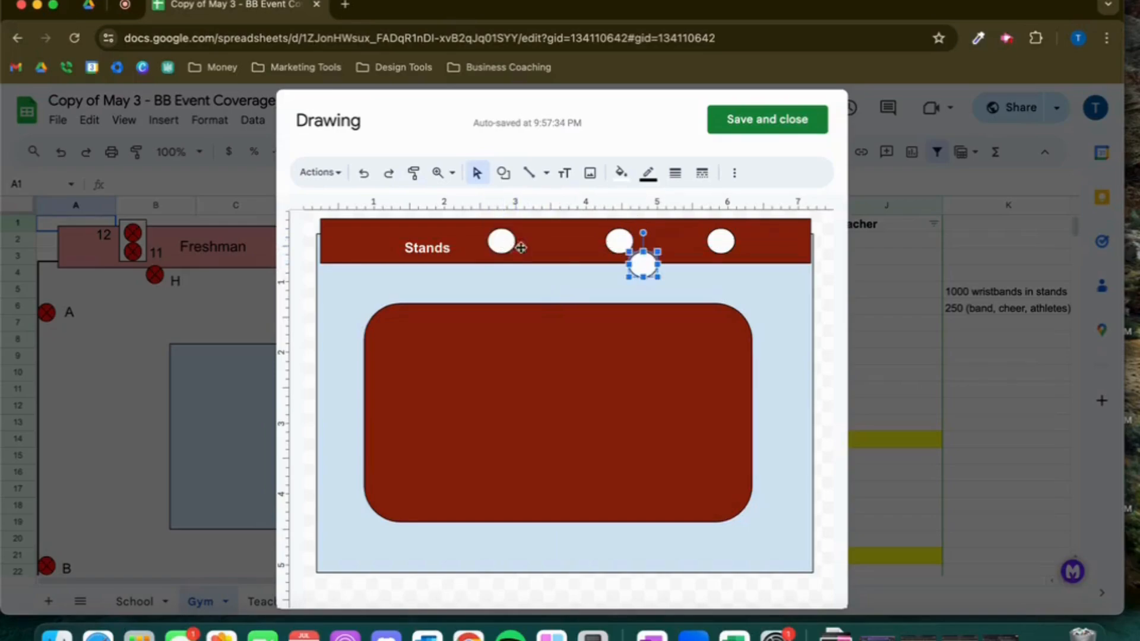
{"action": "left_click_drag", "start_coordinate": [645, 270], "coordinate": [335, 303]}
Label the circles A, B, C and D, then save and close the drawing
{"action": "left_click", "coordinate": [501, 240]}
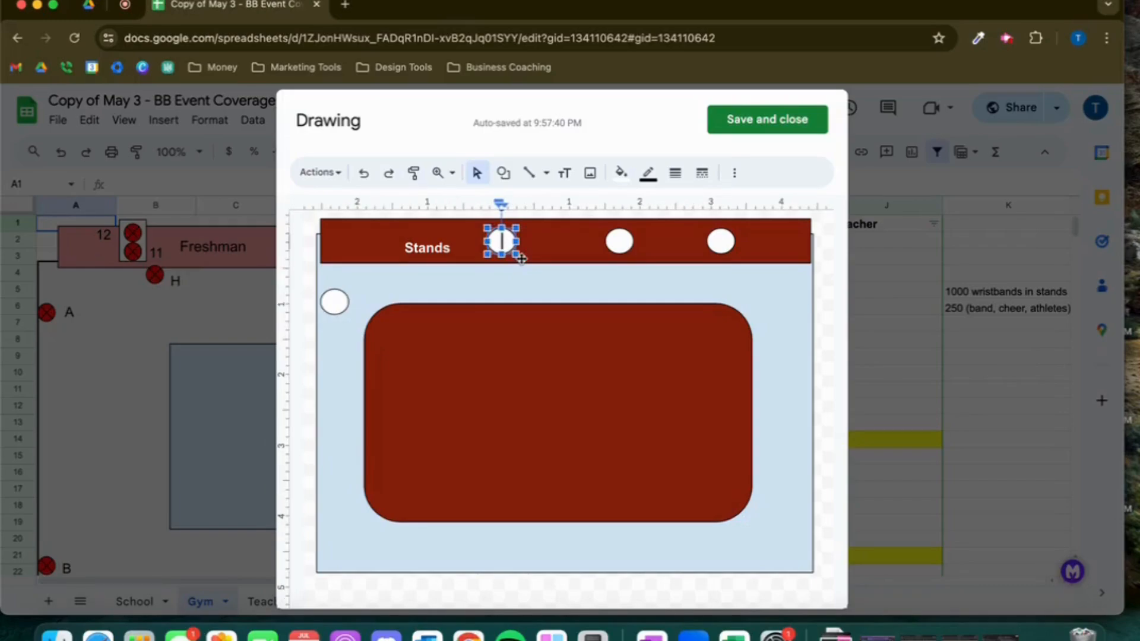
{"action": "type", "text": "A"}
{"action": "left_click", "coordinate": [620, 242]}
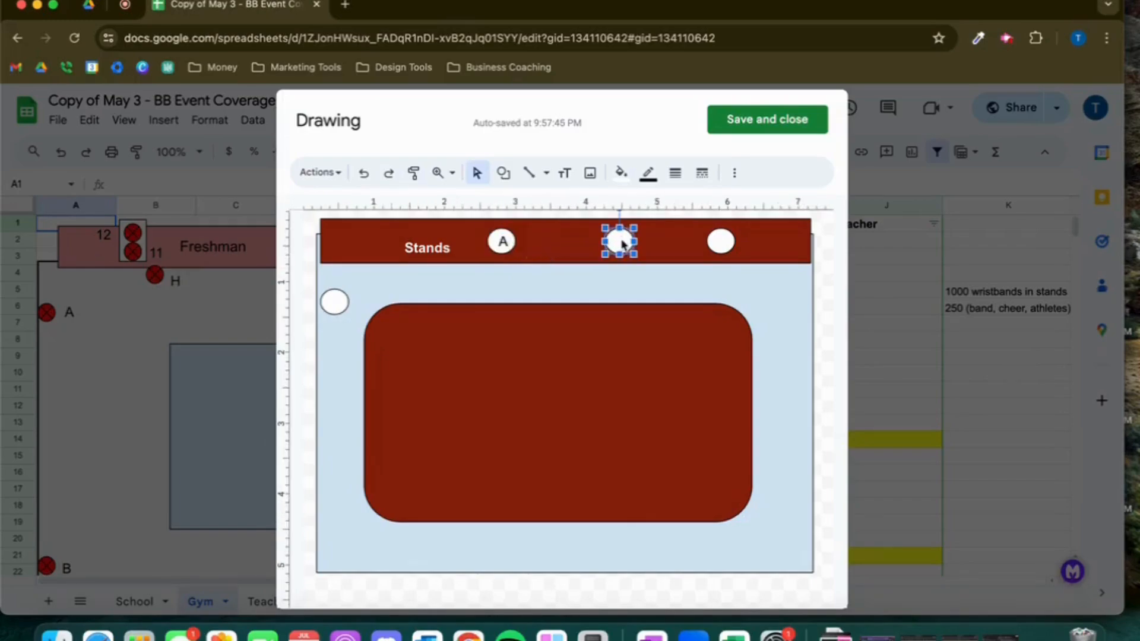
{"action": "type", "text": "B"}
{"action": "left_click", "coordinate": [719, 243]}
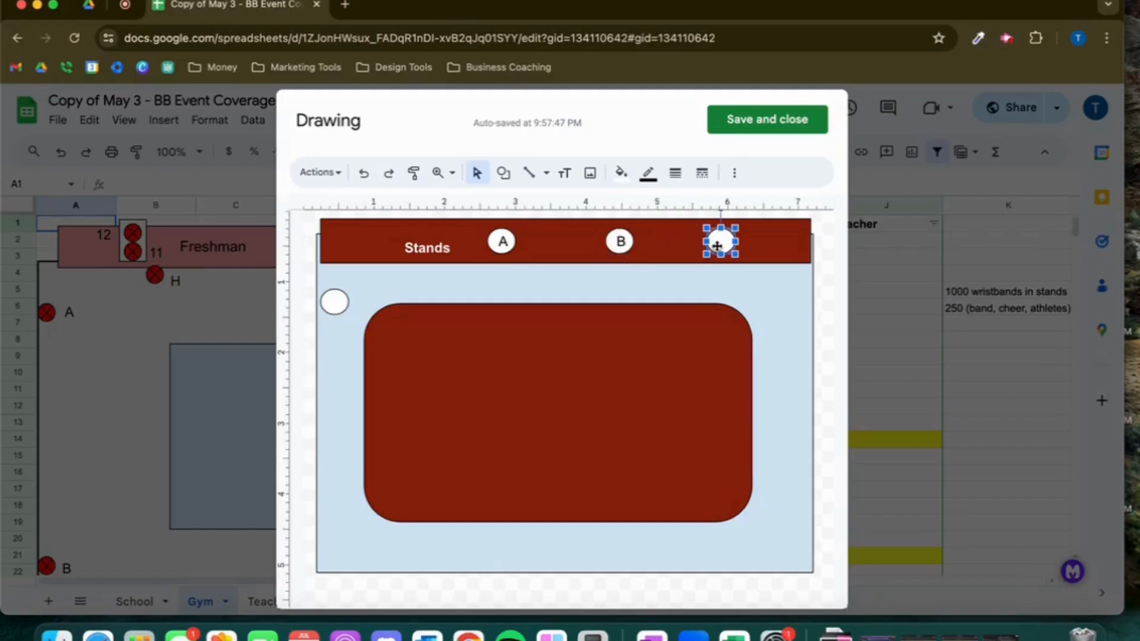
{"action": "type", "text": "C"}
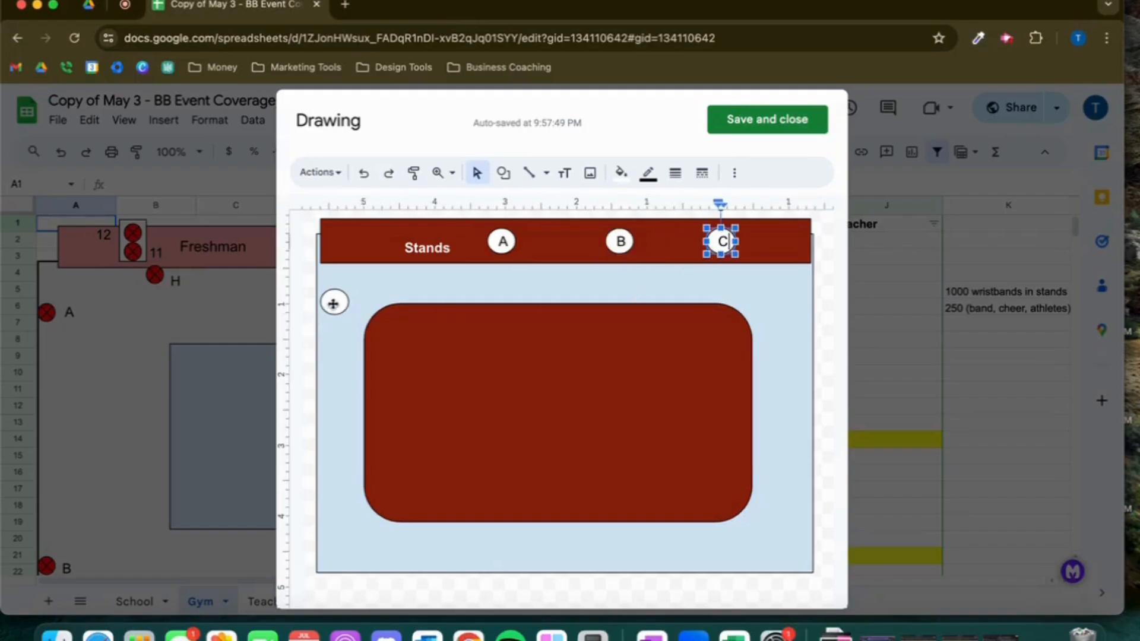
{"action": "left_click", "coordinate": [333, 304]}
{"action": "type", "text": "D"}
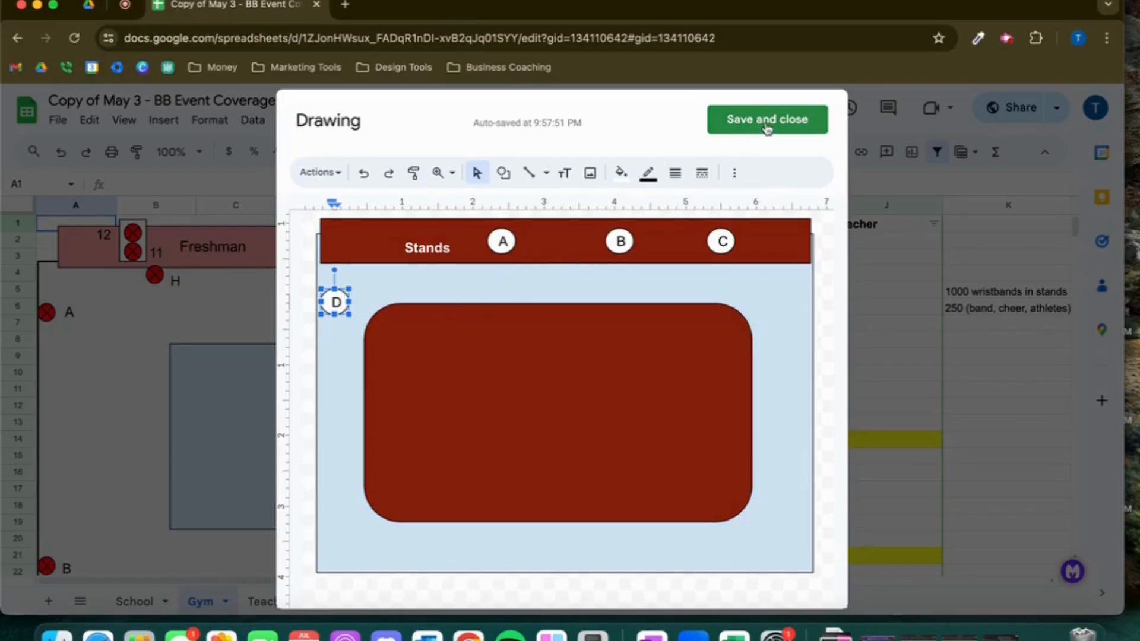
{"action": "left_click", "coordinate": [768, 120]}
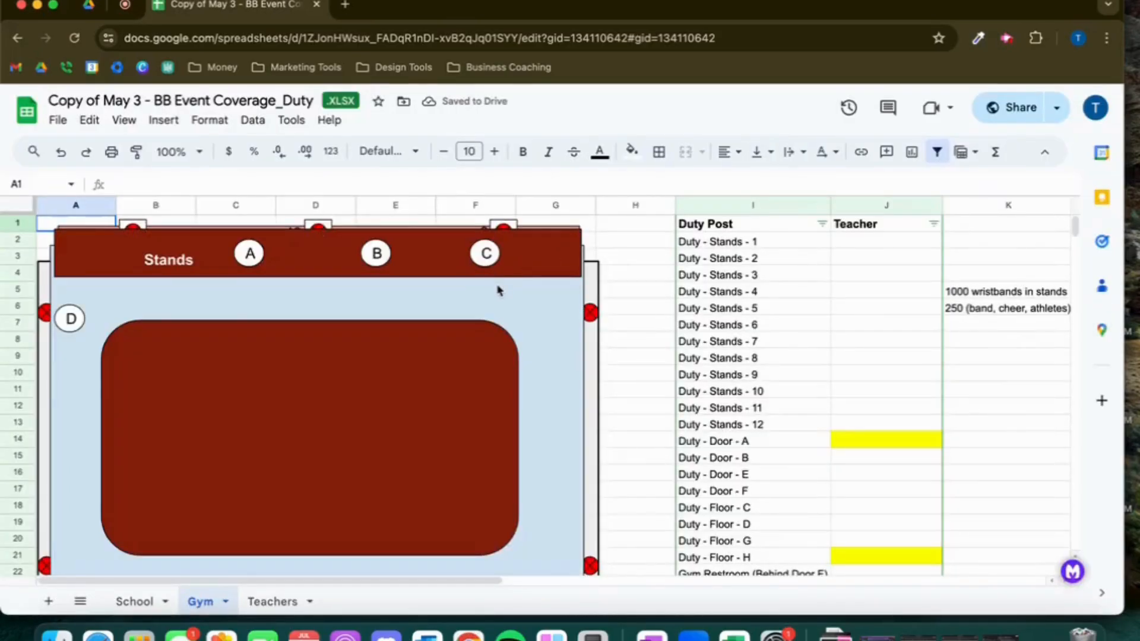
Delete the new drawing from the Gym sheet
{"action": "left_click", "coordinate": [74, 252]}
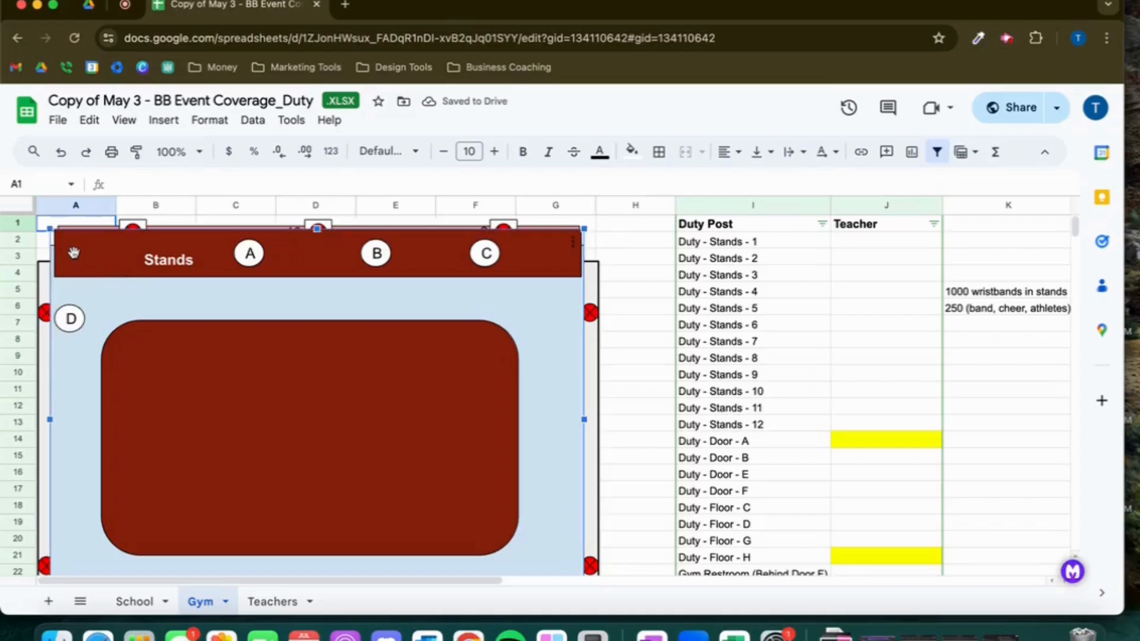
{"action": "key", "text": "Delete"}
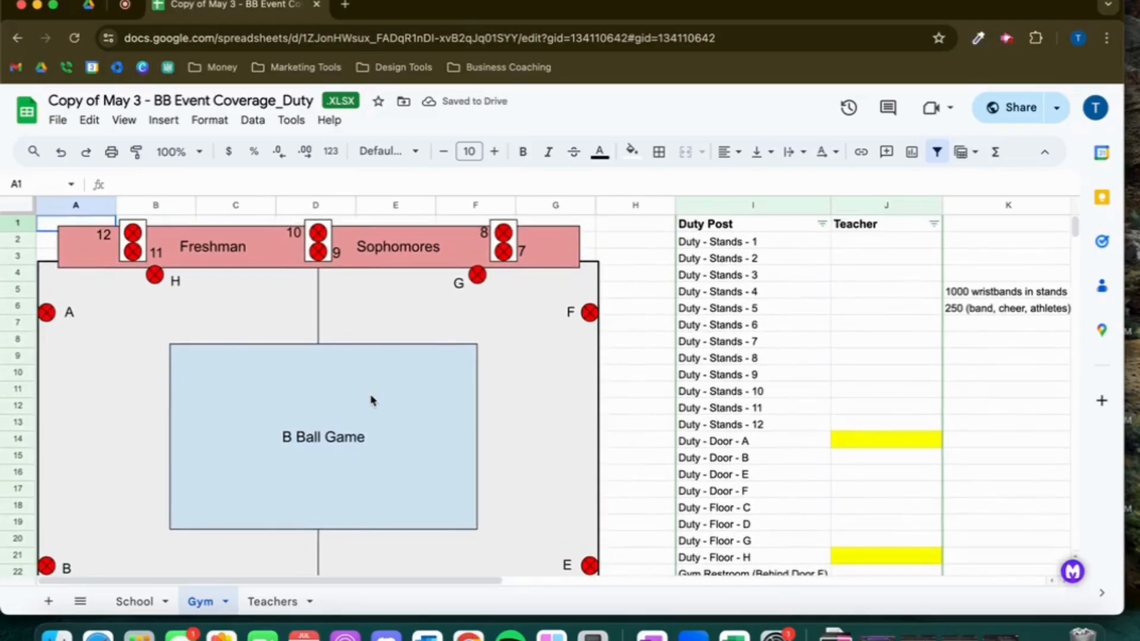
Scroll through the Gym sheet to review the layout diagram and the list of duty posts
{"action": "scroll", "coordinate": [371, 400], "scroll_direction": "down", "scroll_amount": 5}
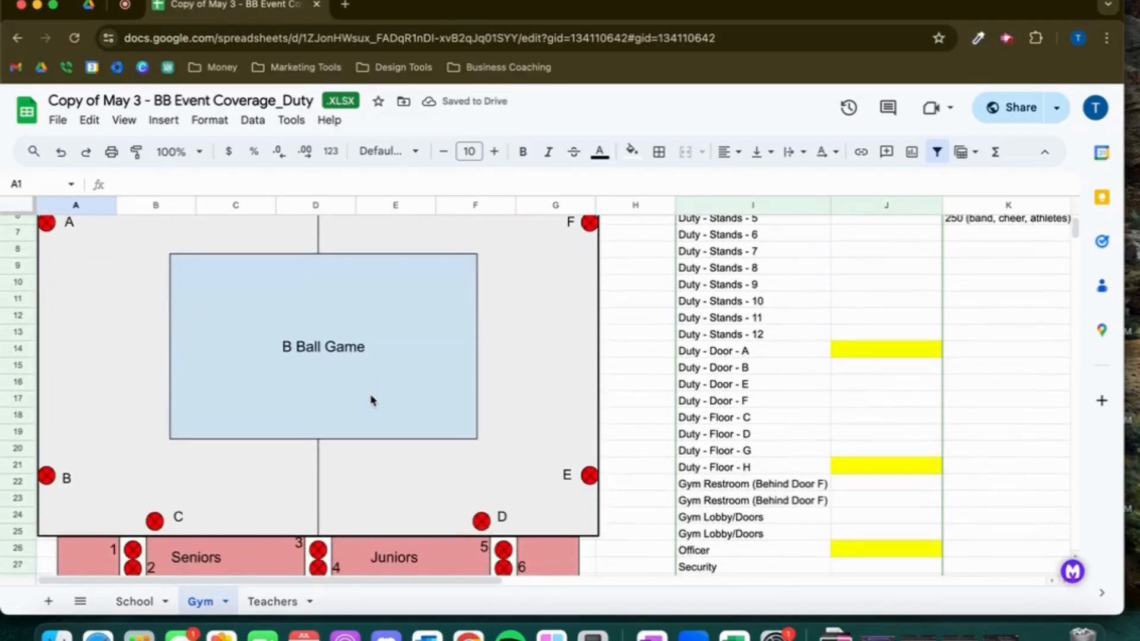
{"action": "scroll", "coordinate": [371, 401], "scroll_direction": "up", "scroll_amount": 3}
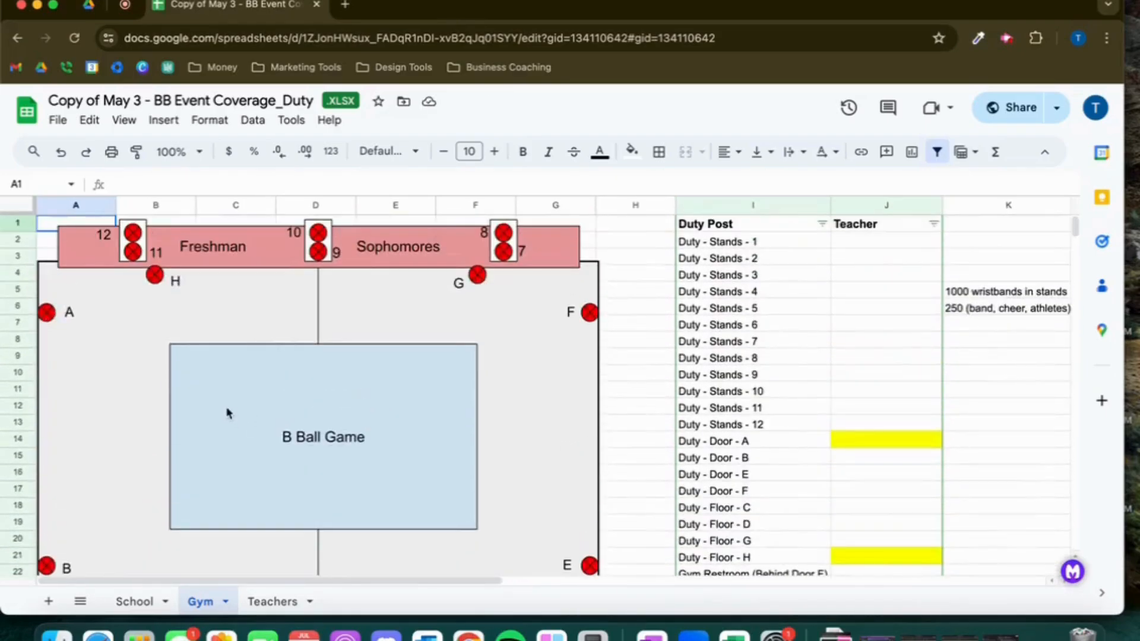
{"action": "scroll", "coordinate": [235, 407], "scroll_direction": "down", "scroll_amount": 3}
{"action": "scroll", "coordinate": [234, 406], "scroll_direction": "up", "scroll_amount": 3}
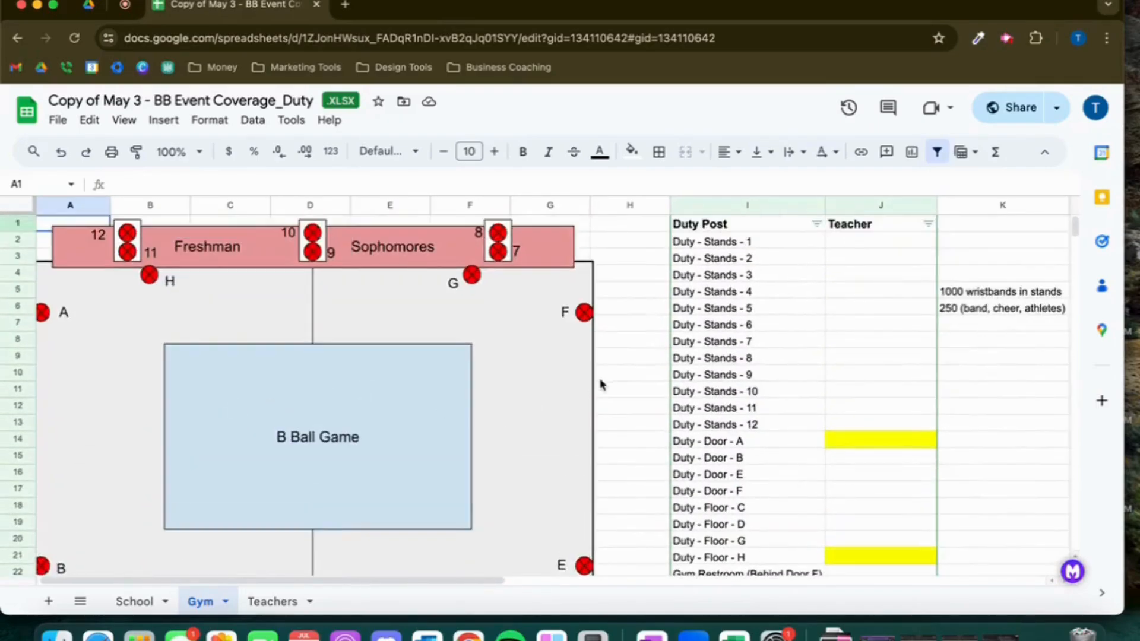
{"action": "scroll", "coordinate": [591, 409], "scroll_direction": "right", "scroll_amount": 2}
{"action": "scroll", "coordinate": [590, 409], "scroll_direction": "left", "scroll_amount": 1}
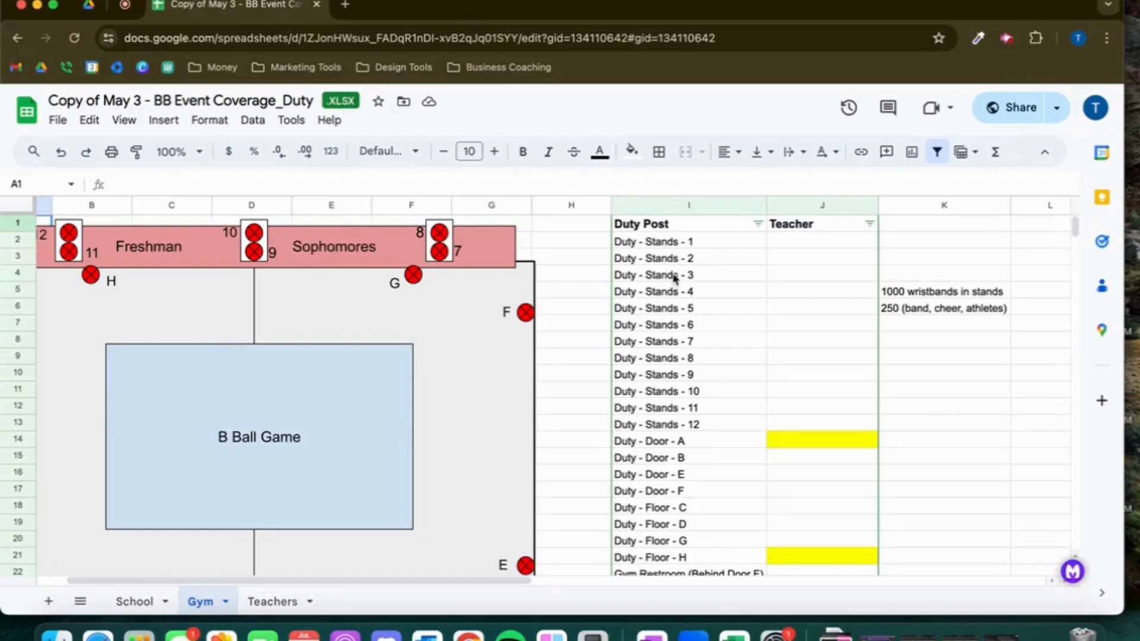
{"action": "scroll", "coordinate": [698, 440], "scroll_direction": "down", "scroll_amount": 3}
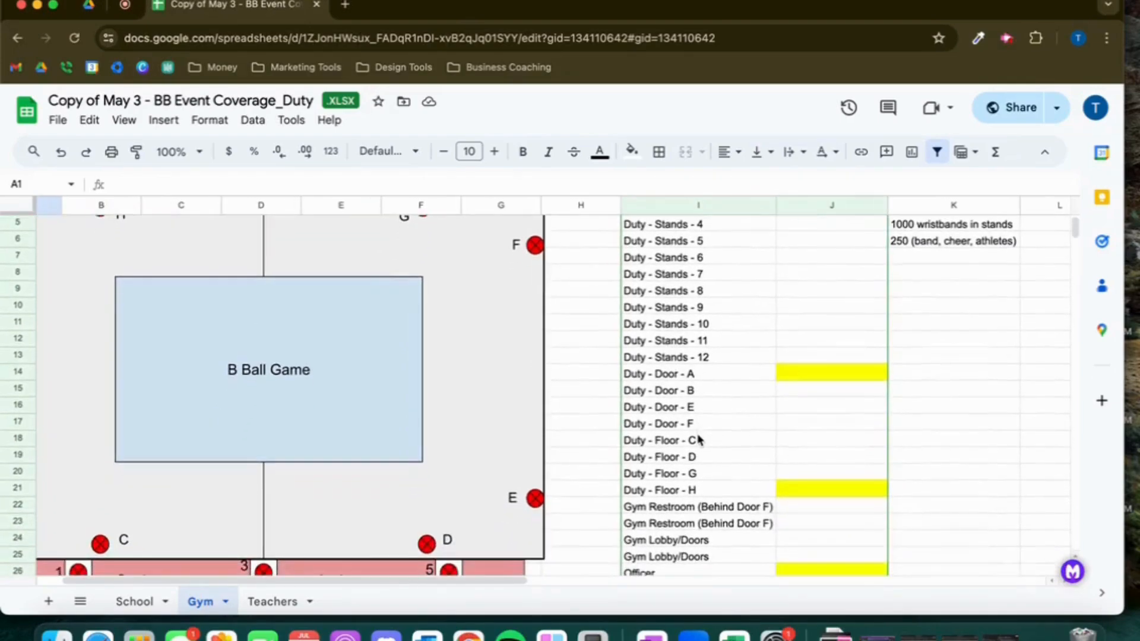
{"action": "scroll", "coordinate": [698, 439], "scroll_direction": "down", "scroll_amount": 3}
{"action": "scroll", "coordinate": [699, 439], "scroll_direction": "down", "scroll_amount": 1}
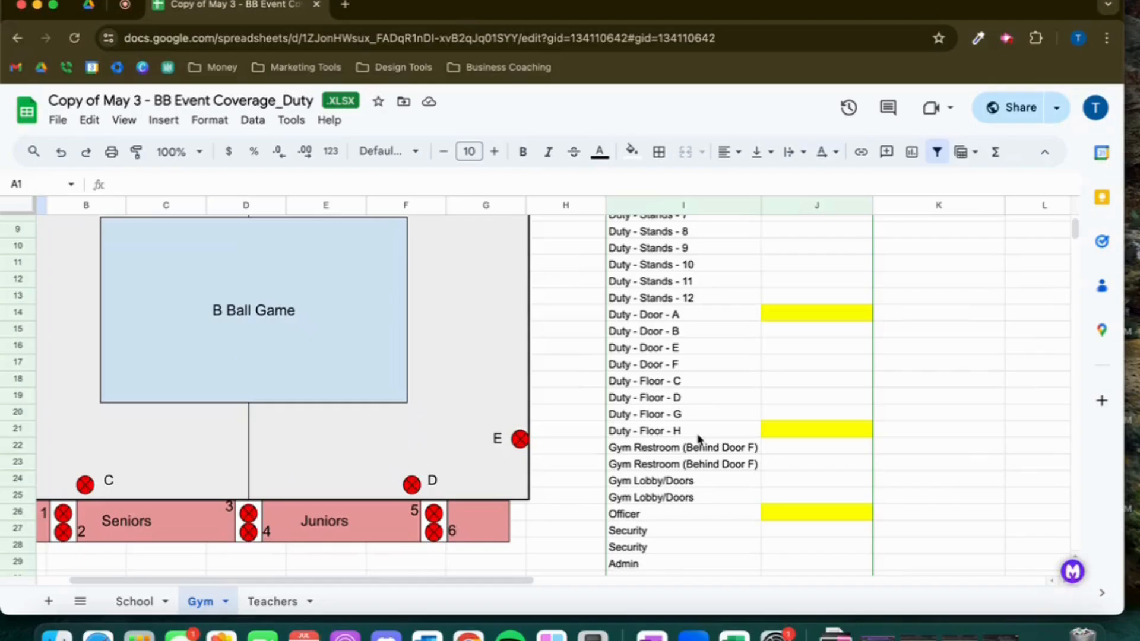
{"action": "scroll", "coordinate": [699, 440], "scroll_direction": "down", "scroll_amount": 5}
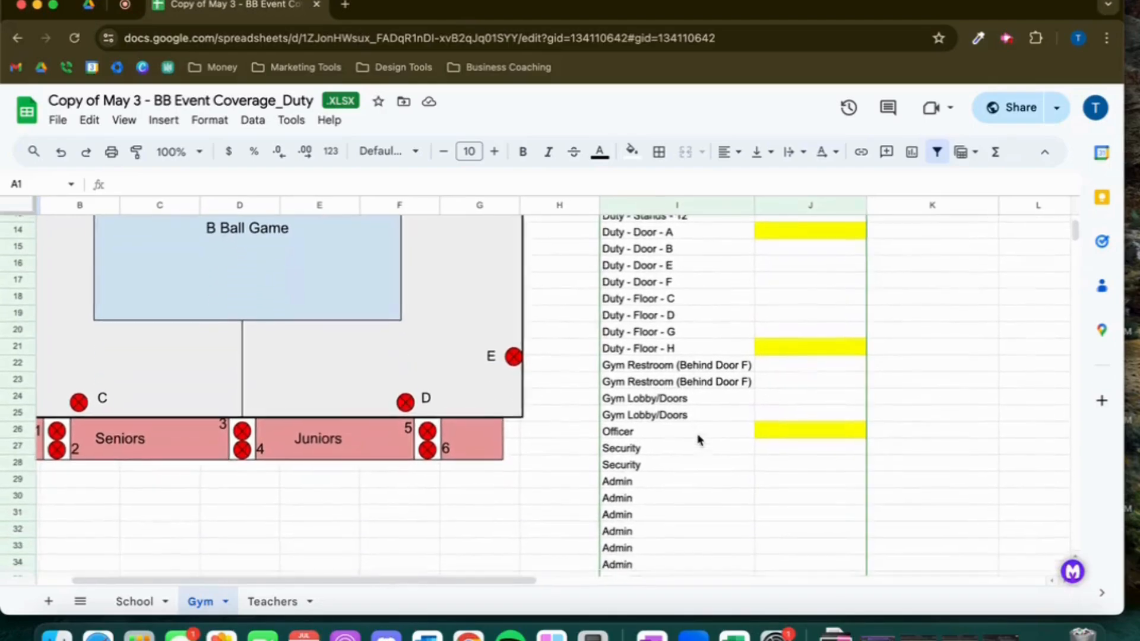
{"action": "scroll", "coordinate": [699, 439], "scroll_direction": "down", "scroll_amount": 2}
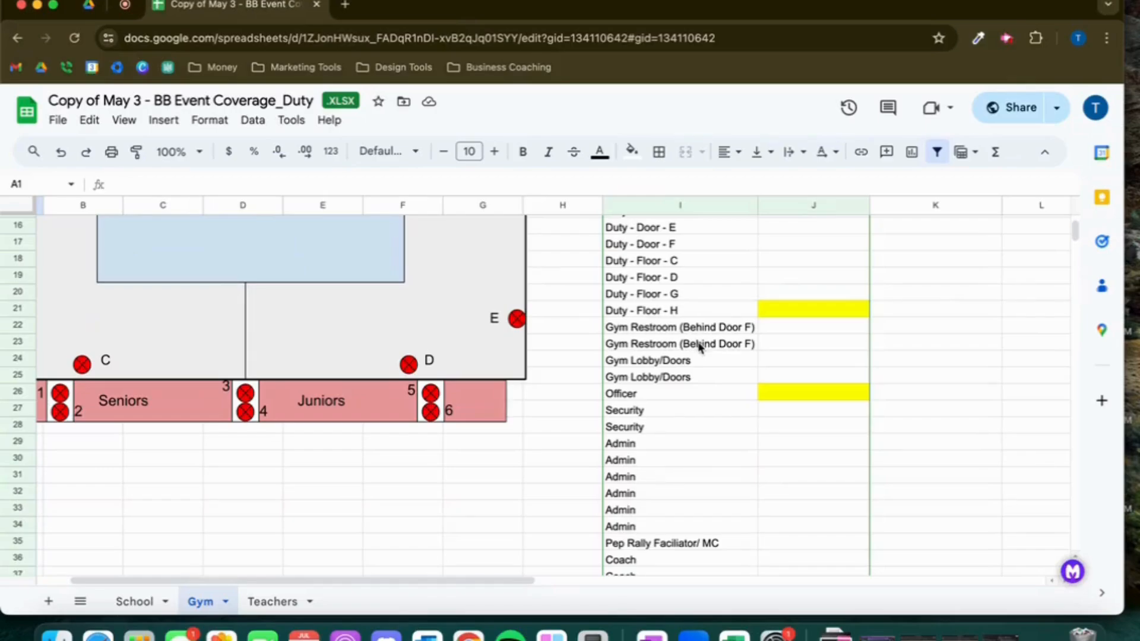
{"action": "scroll", "coordinate": [701, 349], "scroll_direction": "down", "scroll_amount": 1}
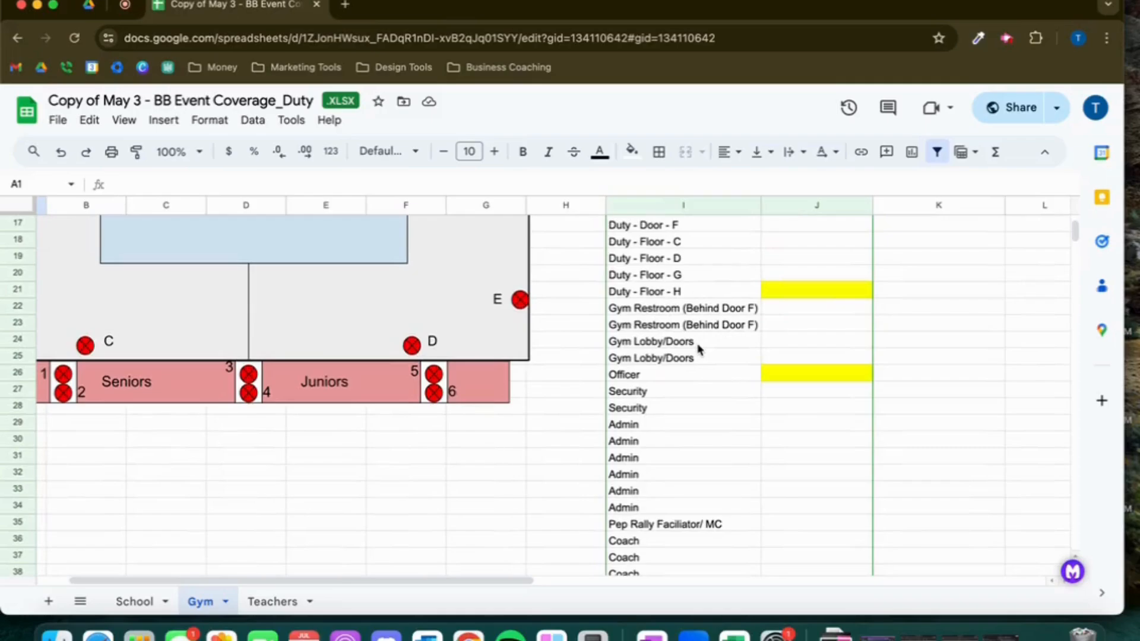
{"action": "scroll", "coordinate": [700, 348], "scroll_direction": "down", "scroll_amount": 1}
{"action": "scroll", "coordinate": [701, 349], "scroll_direction": "up", "scroll_amount": 17}
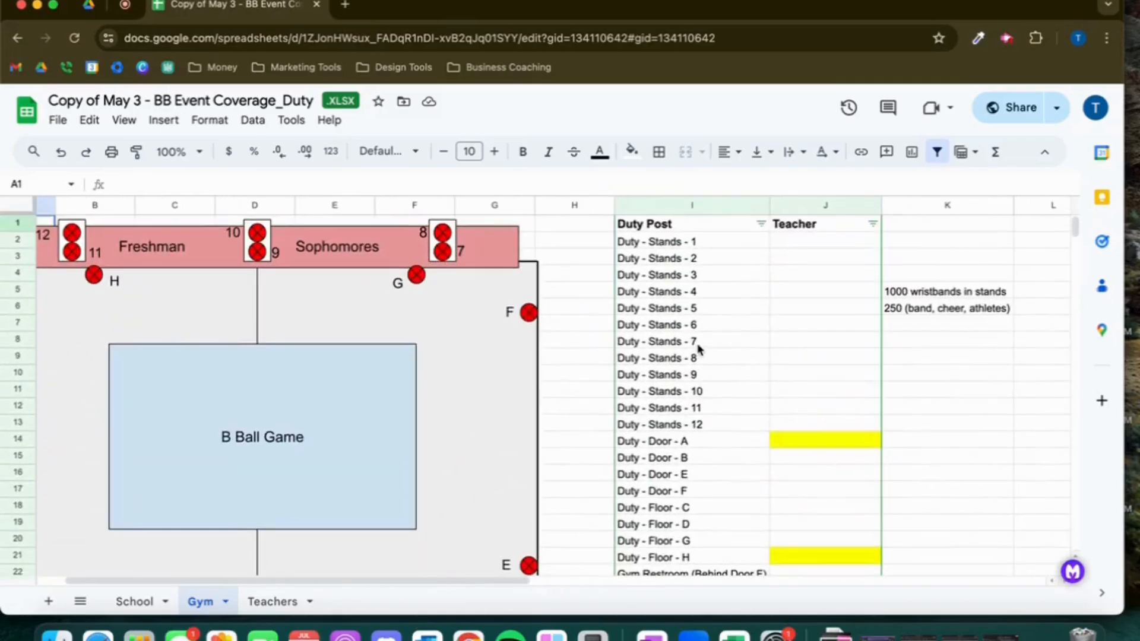
Assign Teacher 12 to the Duty - Stands - 1 post in the Teacher column
{"action": "left_click", "coordinate": [820, 243]}
{"action": "type", "text": "Teacher 12"}
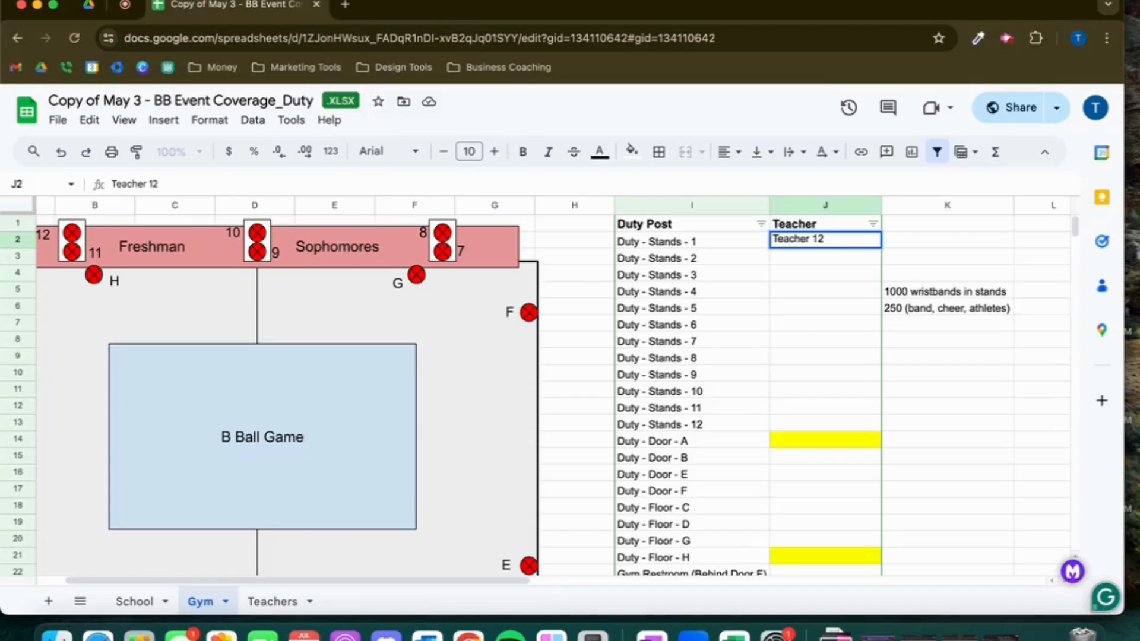
{"action": "left_click", "coordinate": [862, 315]}
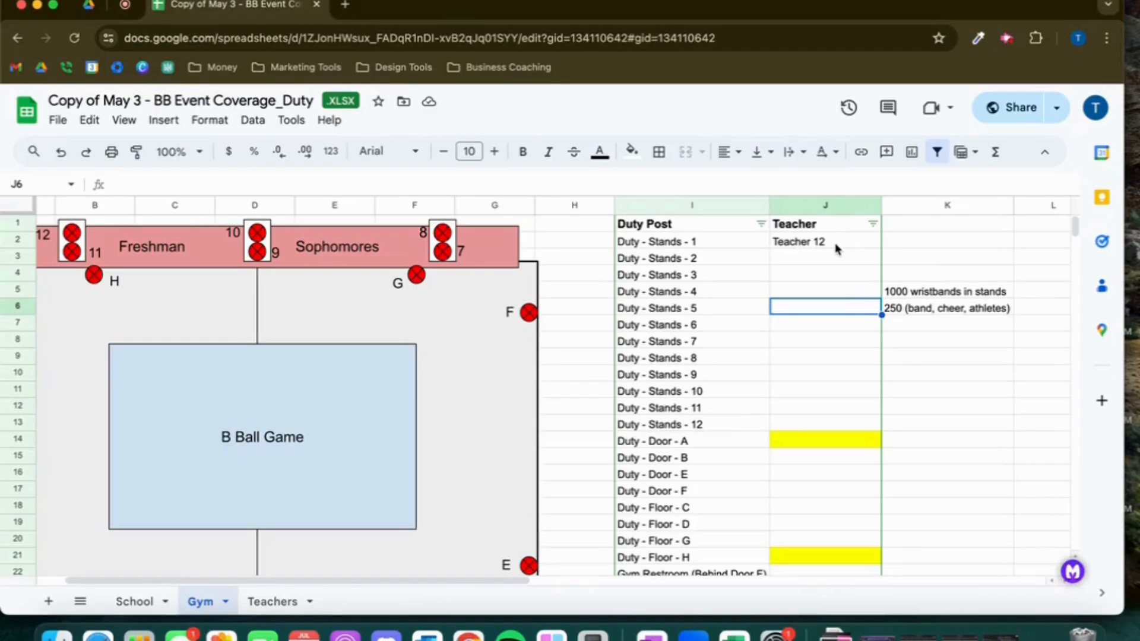
Copy the Duty - Stands - 1 post name and paste it as Teacher 12's location on the Teachers sheet
{"action": "left_click", "coordinate": [754, 247]}
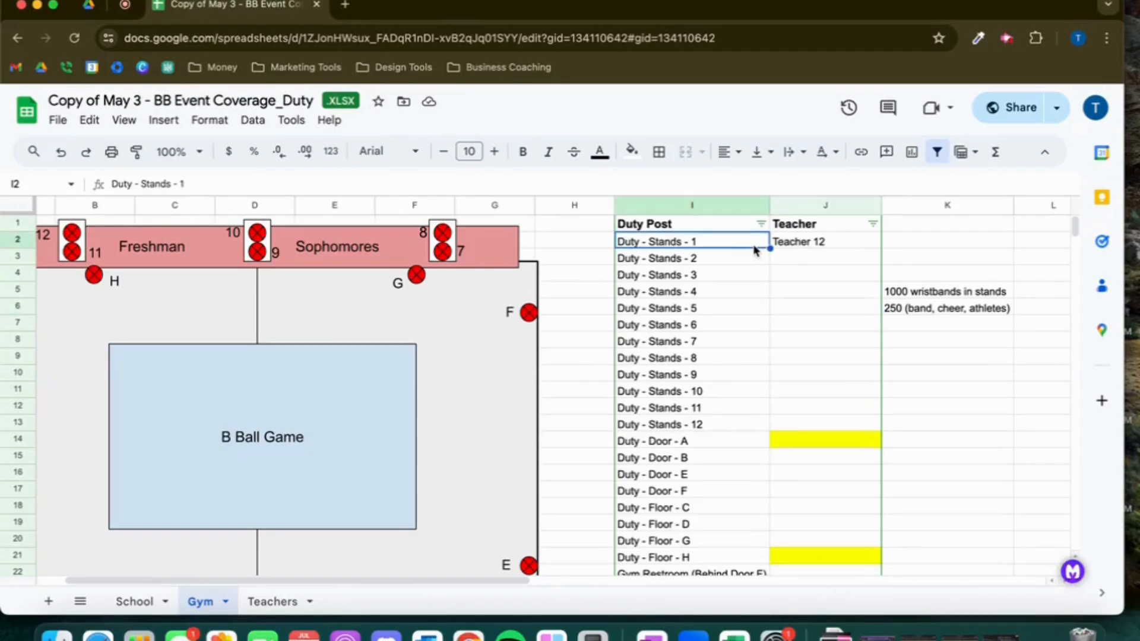
{"action": "left_click", "coordinate": [157, 188]}
{"action": "triple_click", "coordinate": [157, 187]}
{"action": "key", "text": "super+c"}
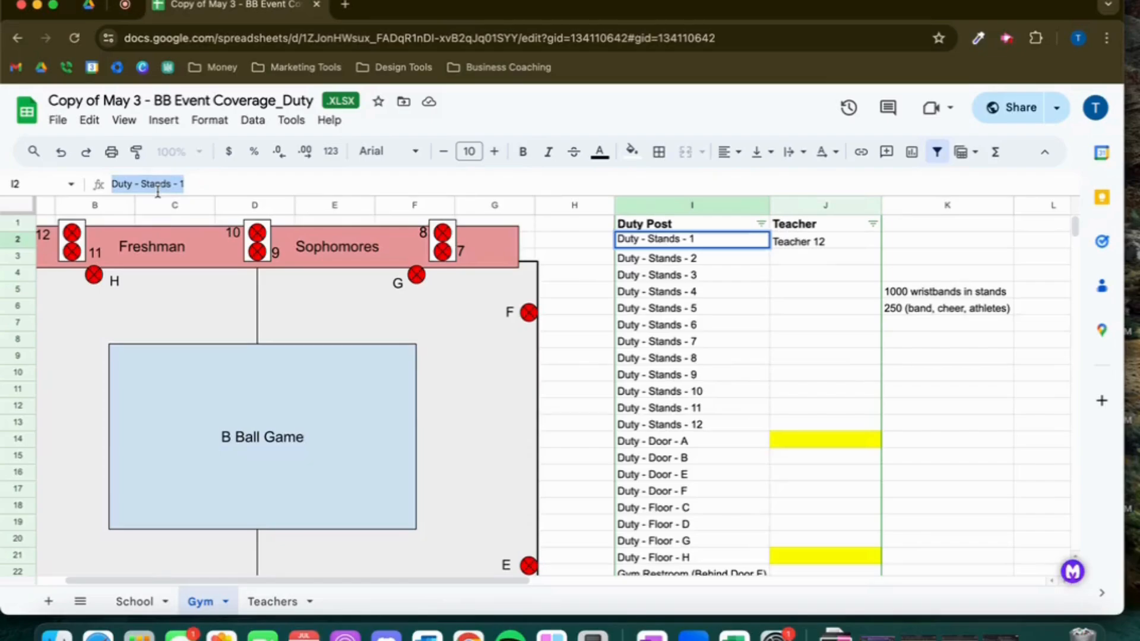
{"action": "left_click", "coordinate": [266, 614]}
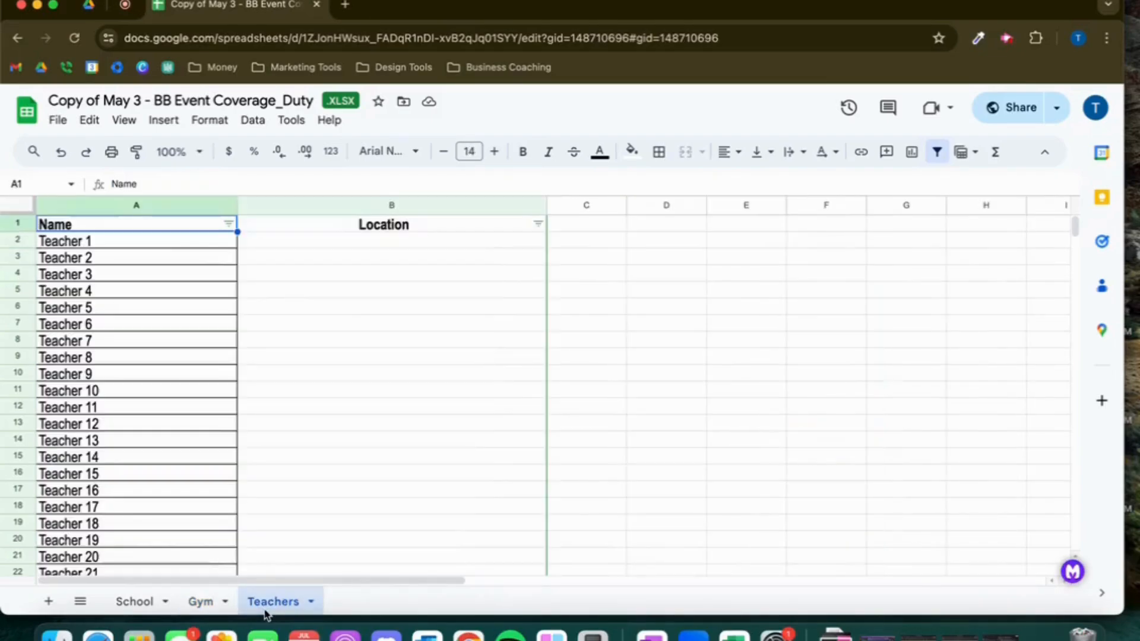
{"action": "left_click", "coordinate": [254, 425]}
{"action": "left_click", "coordinate": [198, 178]}
{"action": "right_click", "coordinate": [199, 177]}
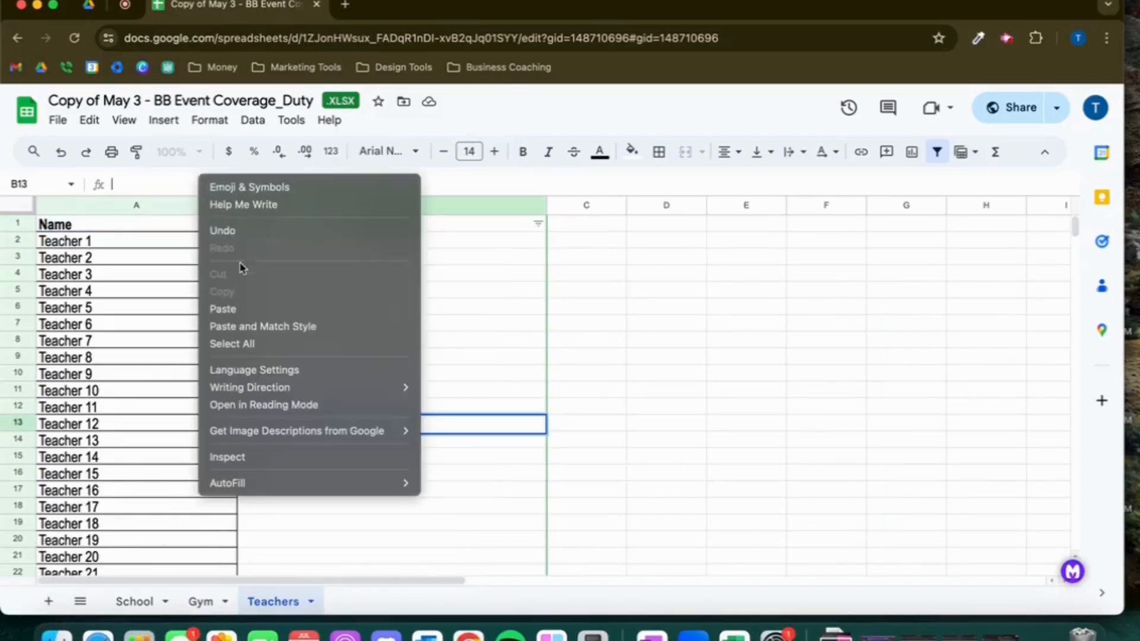
{"action": "left_click", "coordinate": [242, 309]}
{"action": "left_click", "coordinate": [721, 406]}
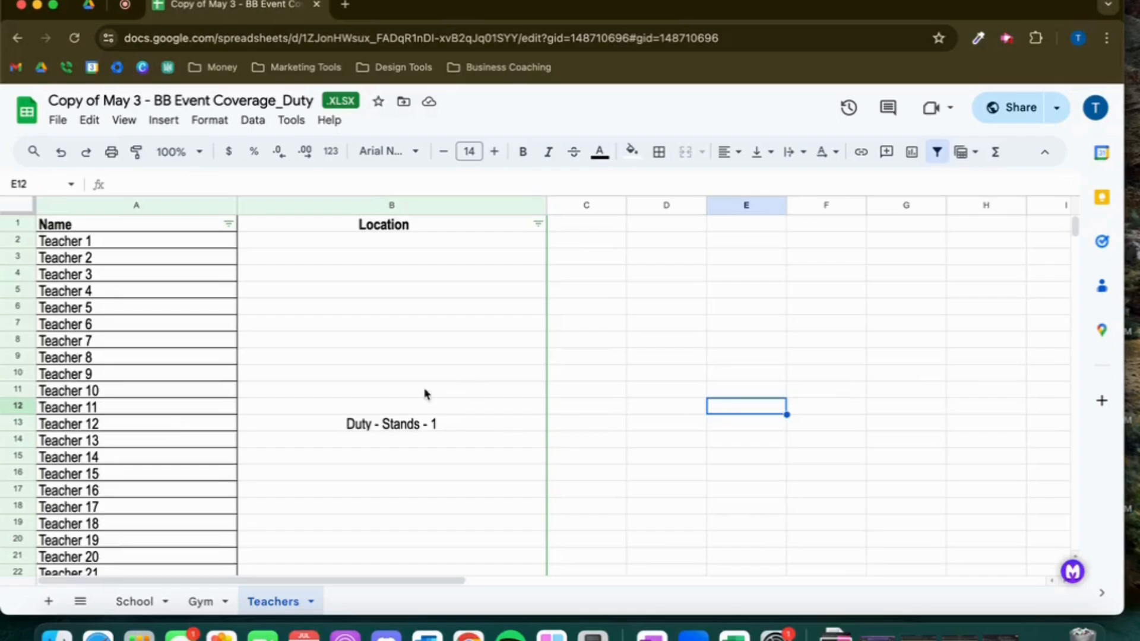
{"action": "scroll", "coordinate": [440, 420], "scroll_direction": "down", "scroll_amount": 10}
{"action": "scroll", "coordinate": [440, 420], "scroll_direction": "up", "scroll_amount": 10}
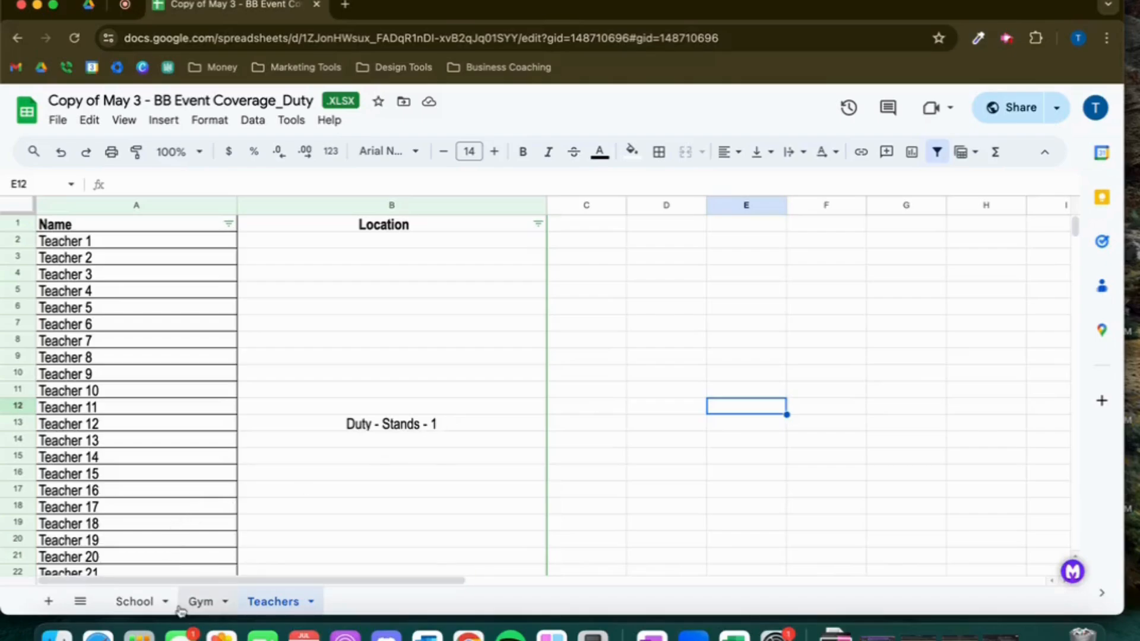
{"action": "left_click", "coordinate": [200, 603]}
{"action": "left_click", "coordinate": [140, 604]}
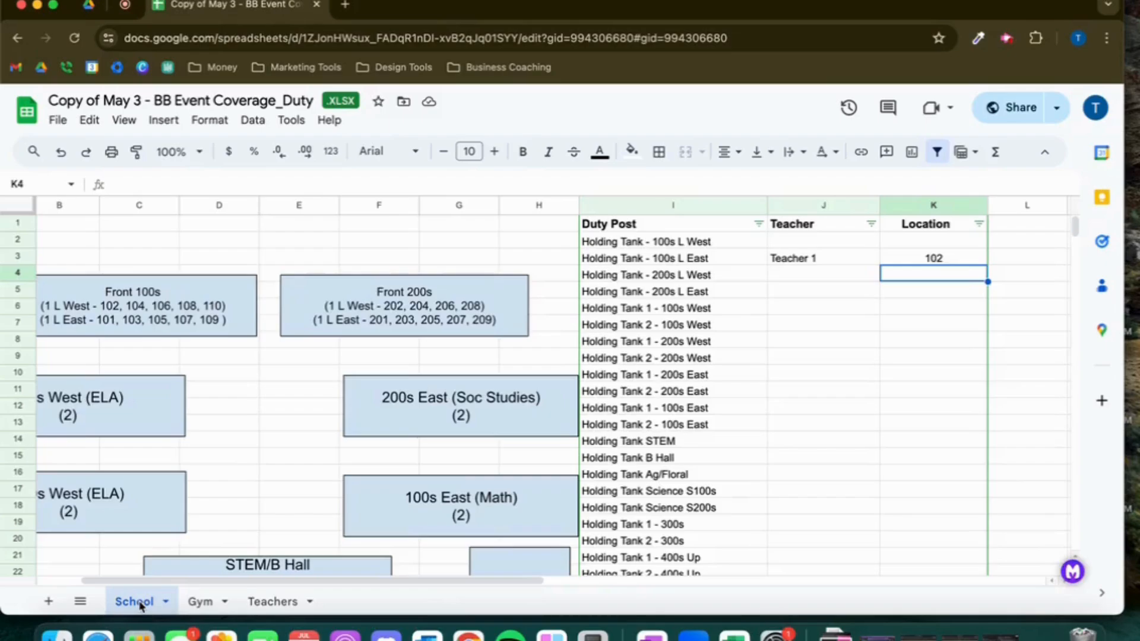
{"action": "left_click", "coordinate": [1006, 39]}
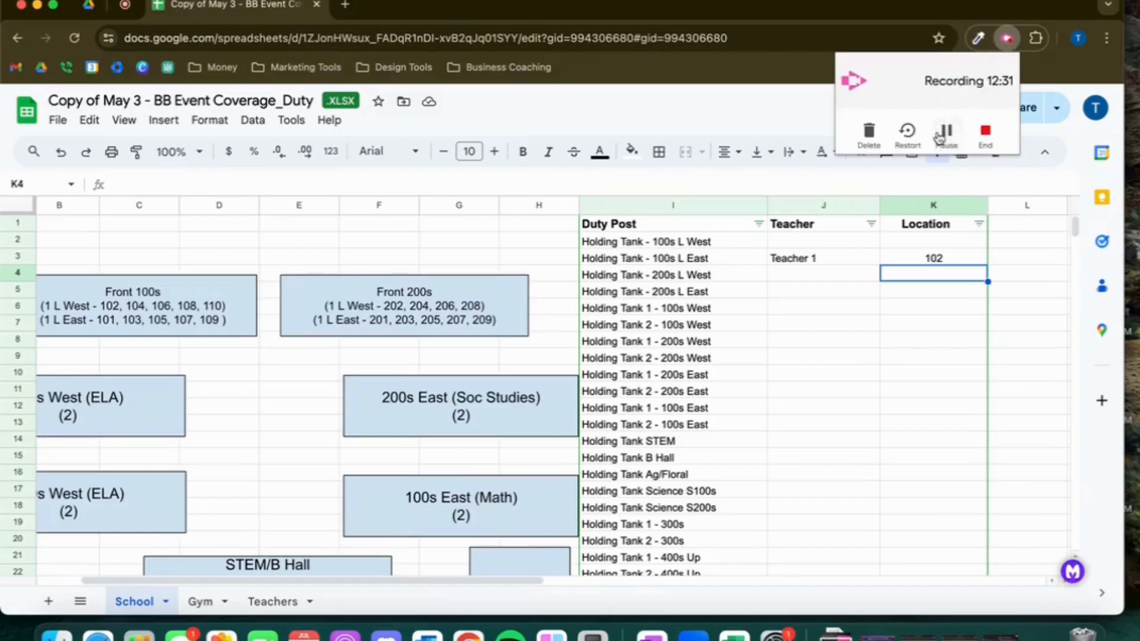